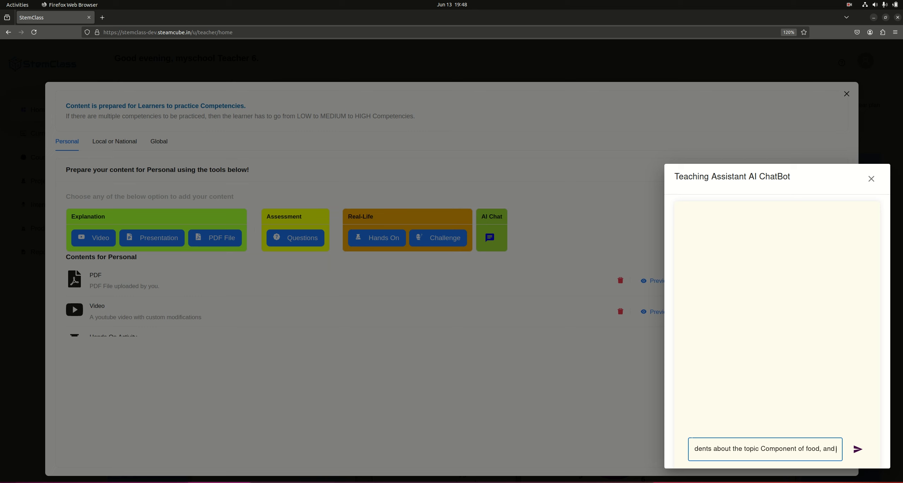
Step: Continue the chatbot message after "Component of food, and" with "specially the impact of food with respect to deficiency diseases."
text(sp)
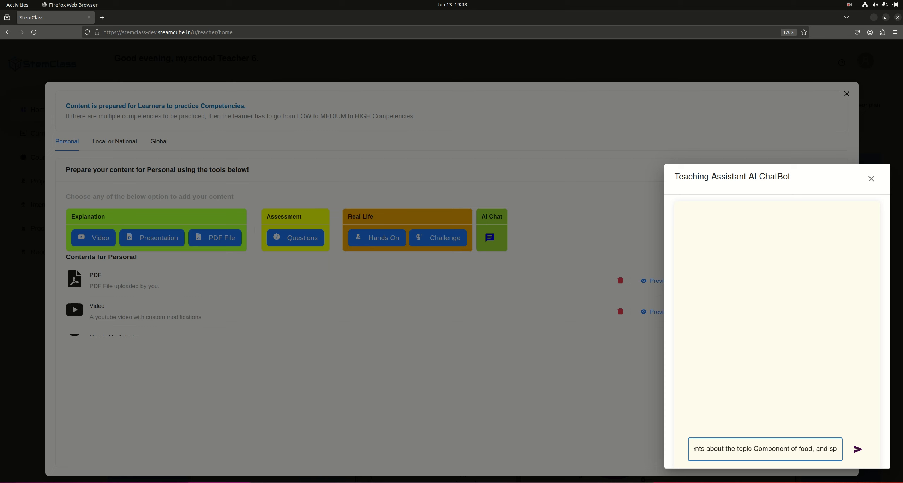
text(ec)
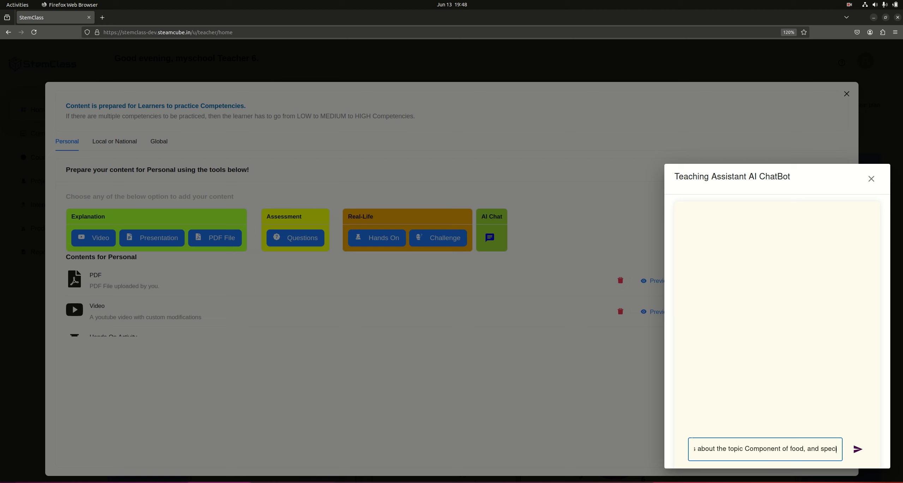
text(ially the)
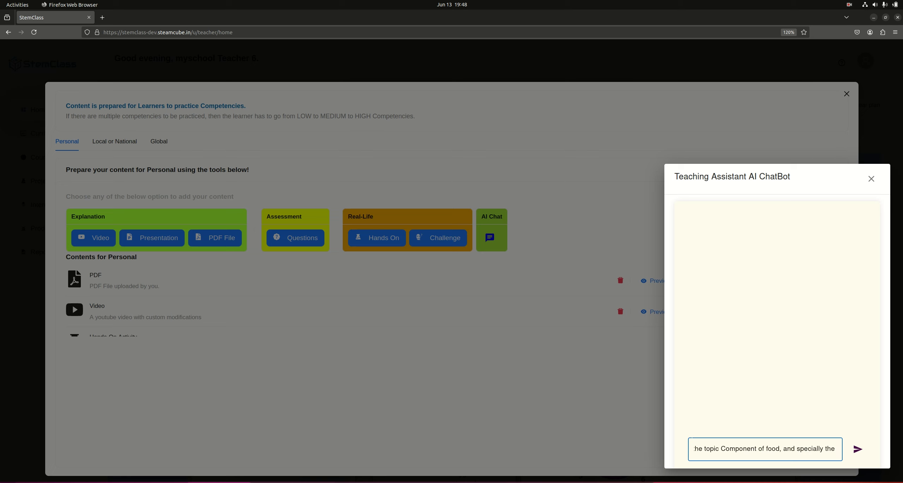
text( impact)
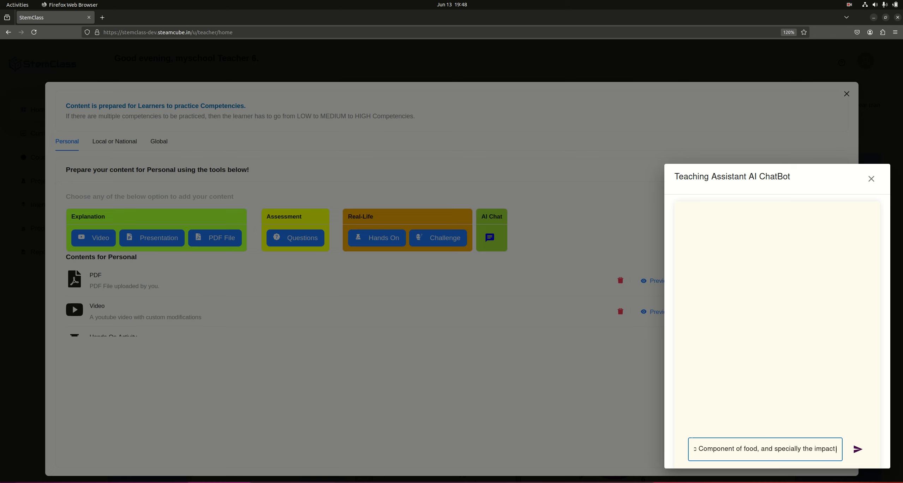
text( of f)
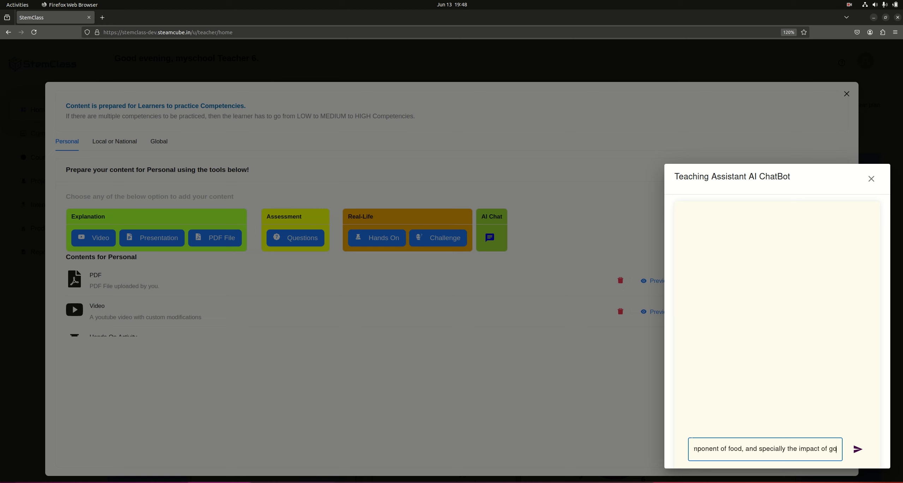
key(BackSpace)
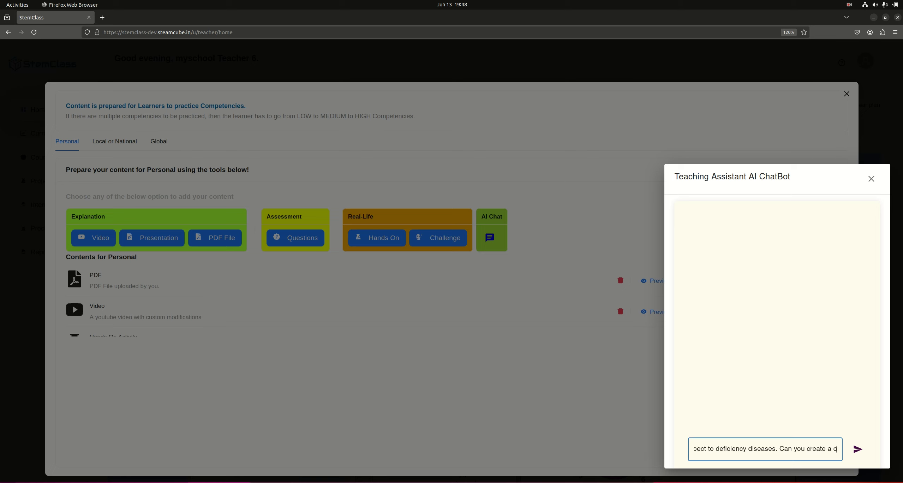
Step: Finish the chatbot message with "Can you create a teaching content for me?" and send it
key(BackSpace)
text(ontent)
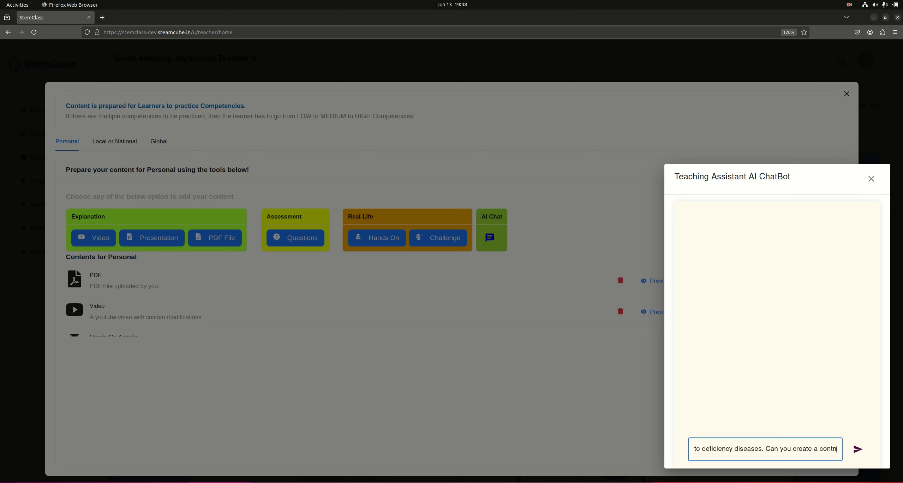
key(BackSpace)
key(BackSpace)
key(BackSpace)
key(BackSpace)
key(BackSpace)
key(BackSpace)
key(BackSpace)
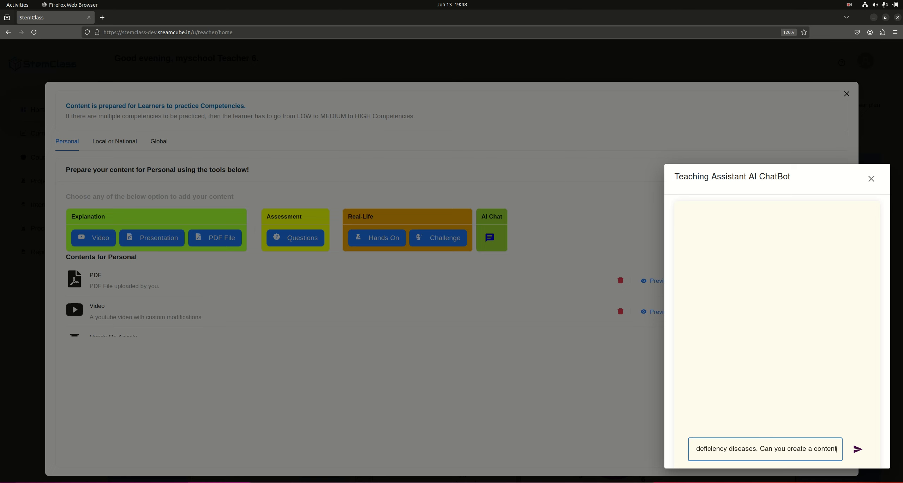
text(teach)
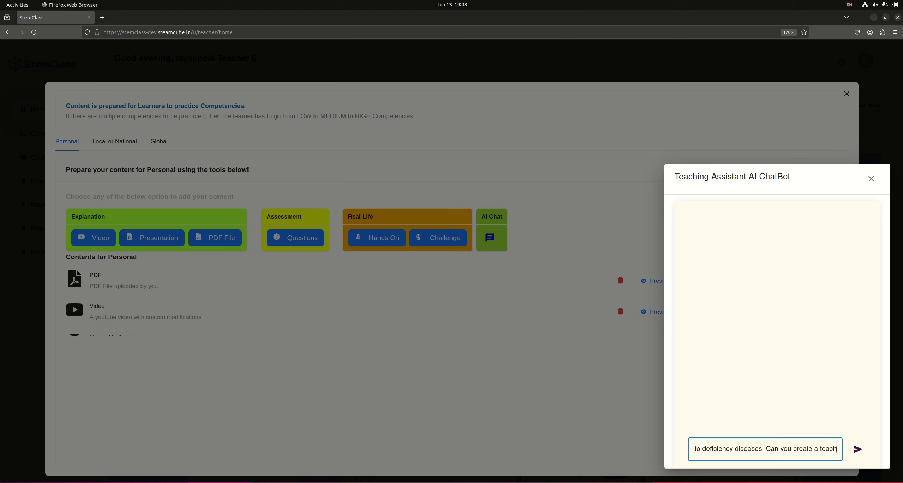
text(ing content for)
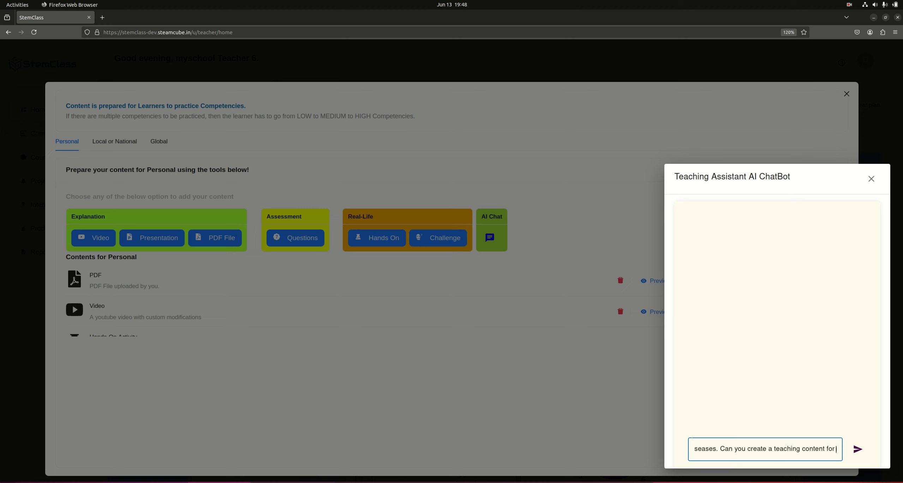
text( me?)
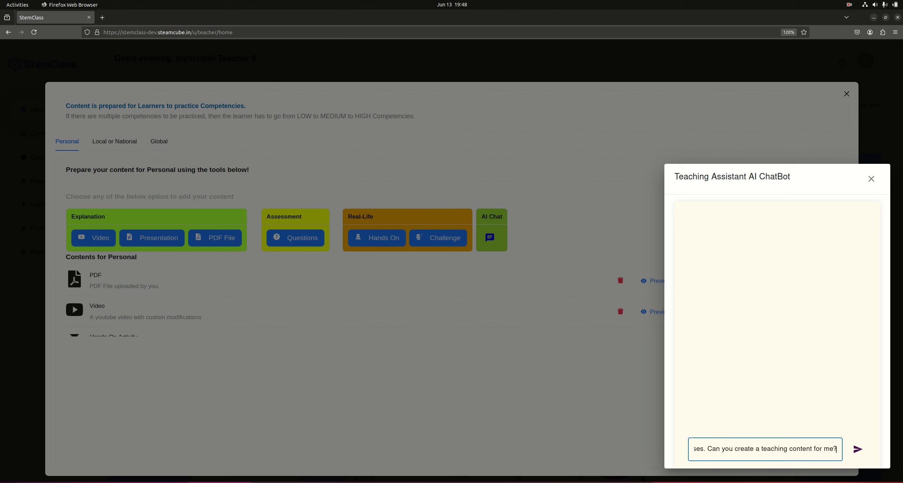
key(Return)
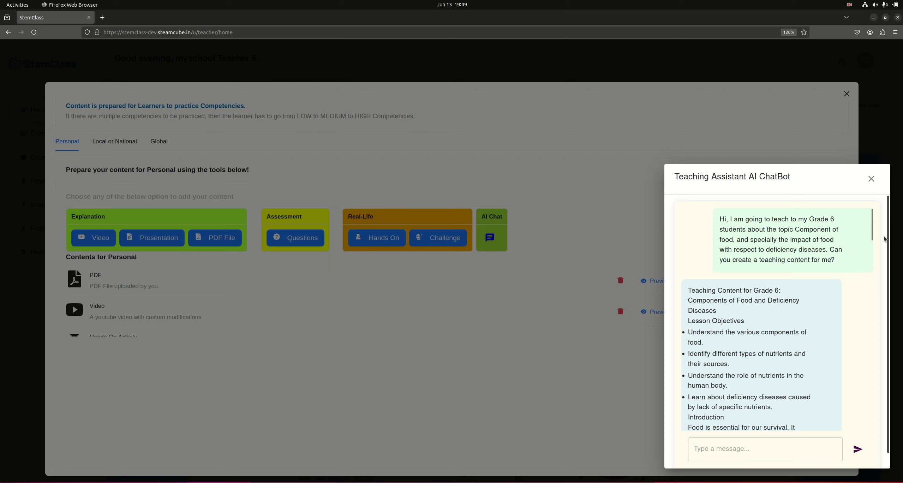
Step: Copy the chatbot's entire teaching content reply and paste it into a blank LibreOffice Writer document
mouse_move(874, 235)
mouse_down()
mouse_move(877, 416)
mouse_move(872, 221)
mouse_up()
drag(689, 291, 807, 398)
key(ctrl+c)
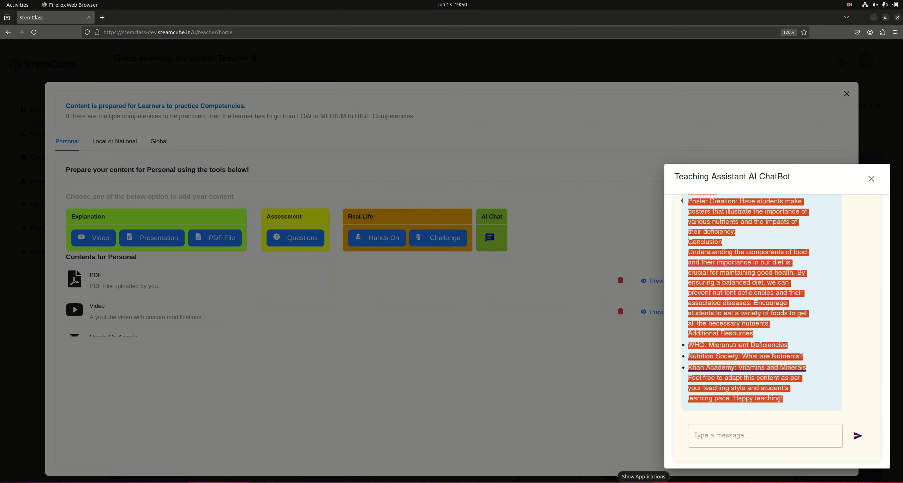
click(356, 479)
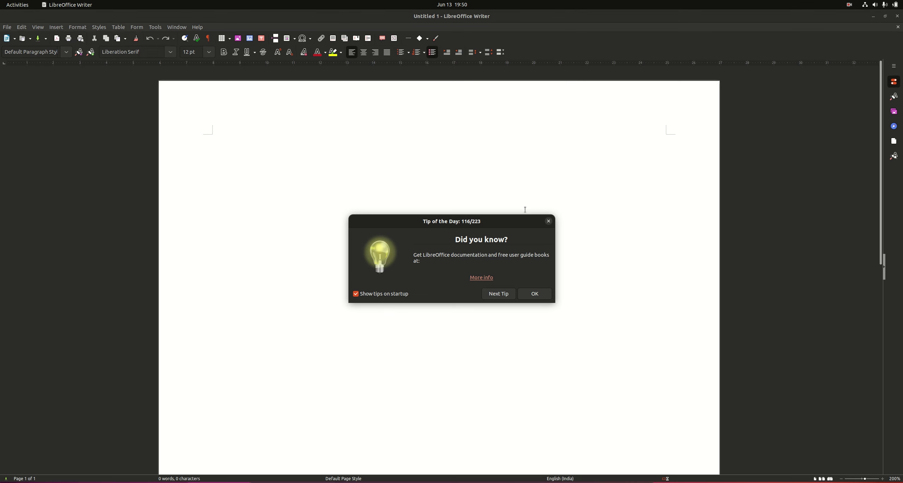
click(535, 284)
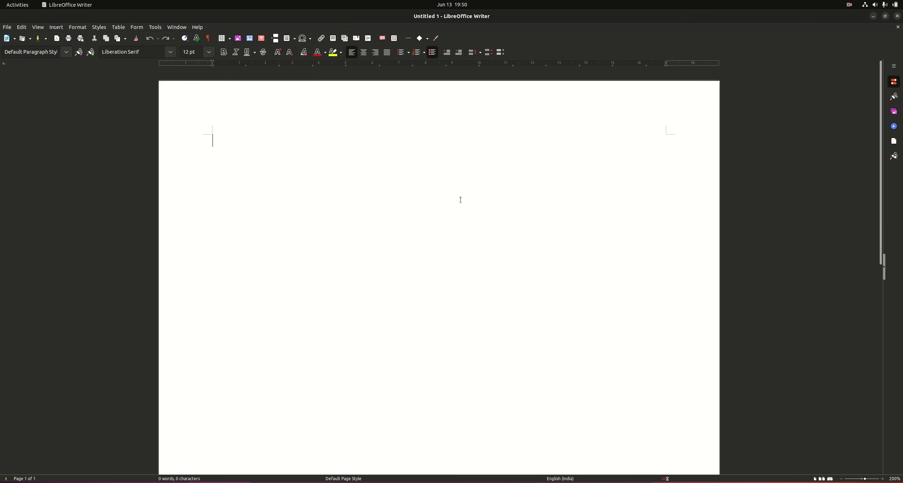
key(ctrl+v)
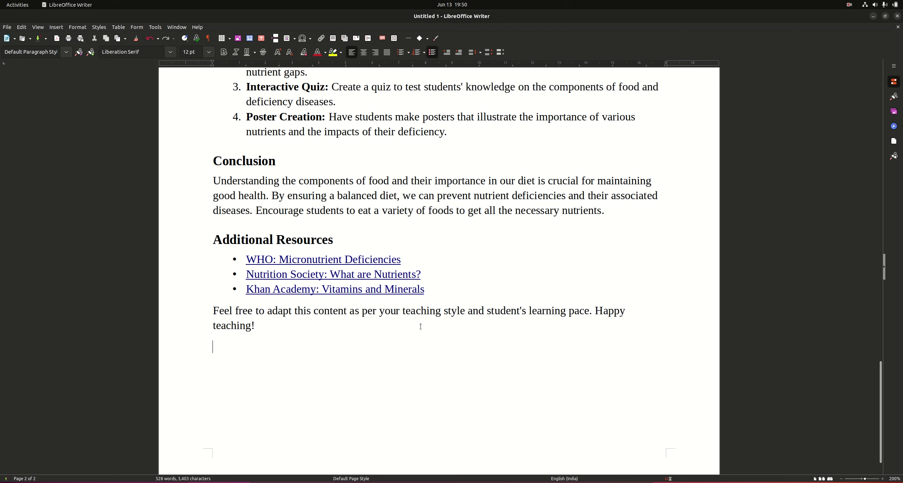
Step: Review the pasted document from its title through the Lesson Objectives, Introduction and Components of Food sections
key(ctrl+Home)
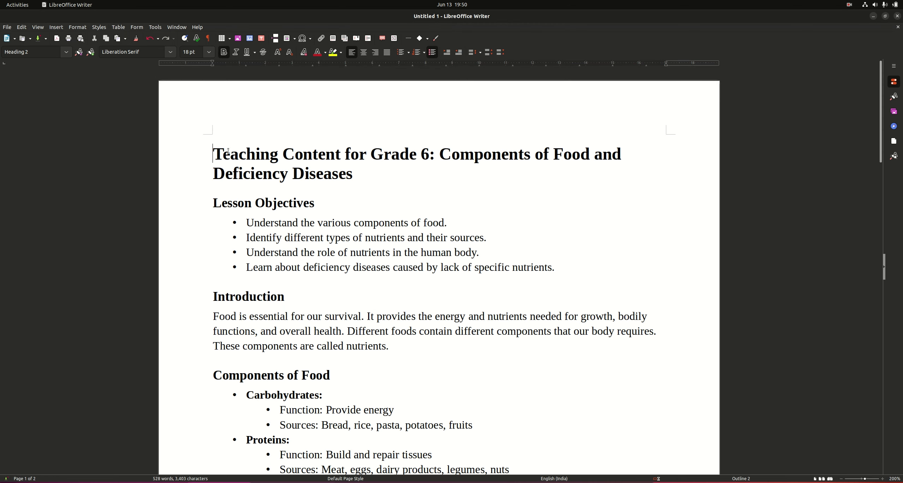
drag(214, 154, 326, 290)
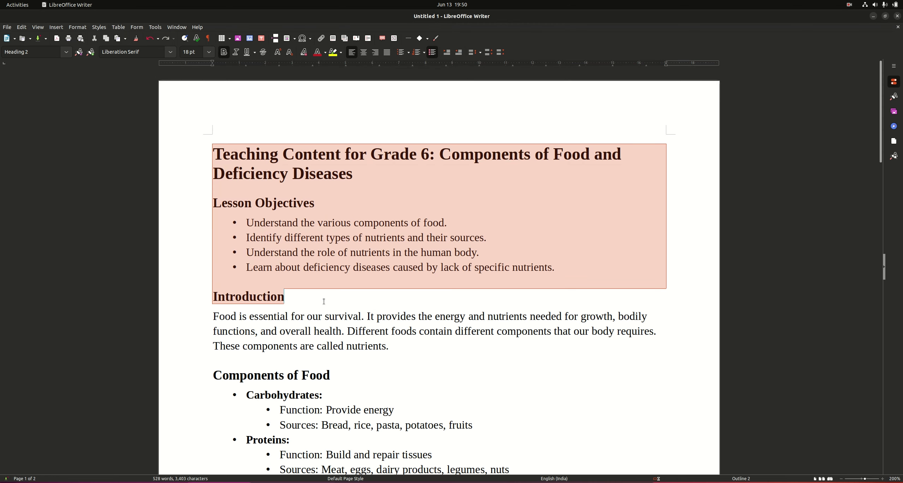
click(316, 301)
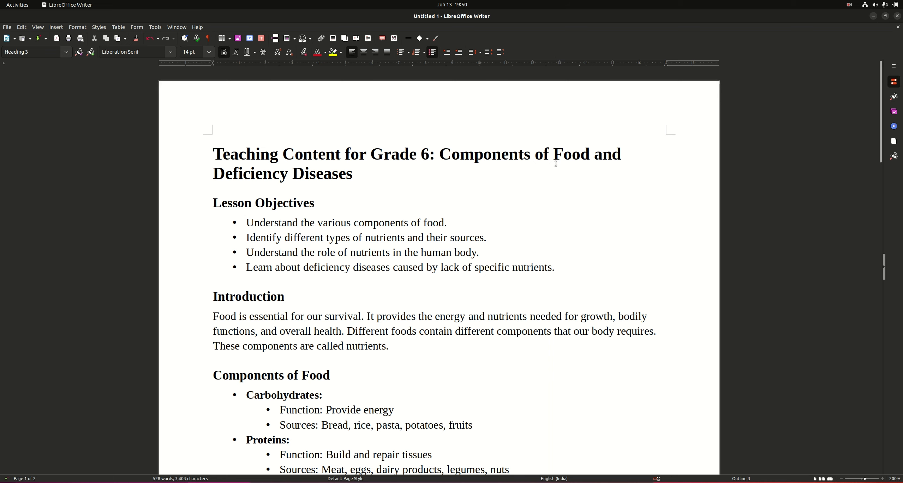
drag(299, 225, 397, 268)
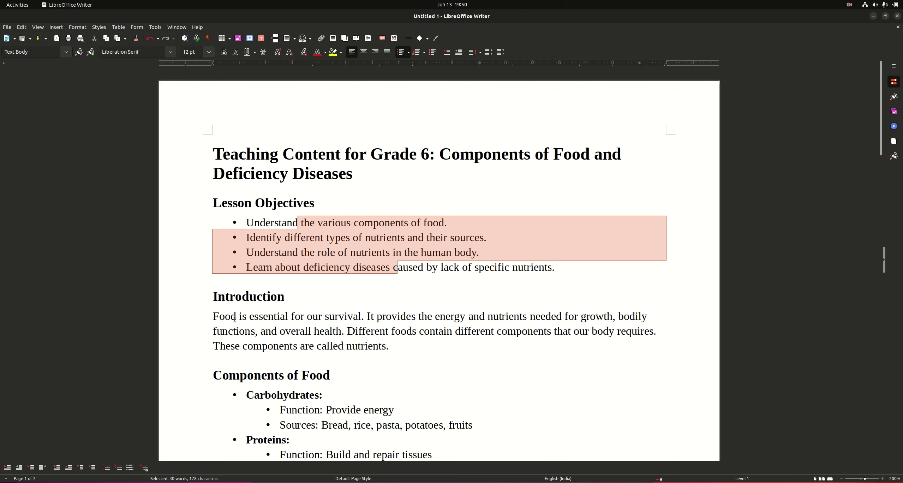
drag(235, 319, 323, 345)
drag(262, 374, 290, 408)
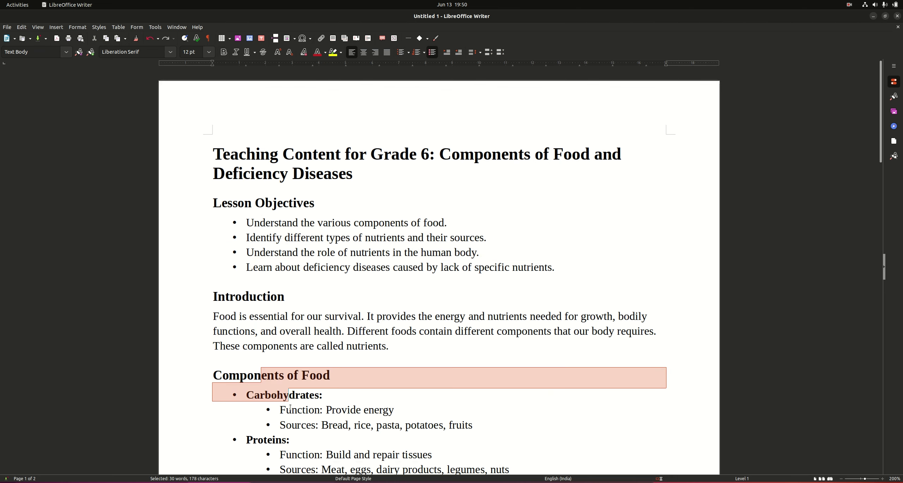
click(272, 439)
Step: Examine the Deficiency Diseases, Class Activities, Conclusion and Additional Resources sections, and return to the document's beginning
drag(881, 136, 897, 245)
scroll(579, 268, down, 5)
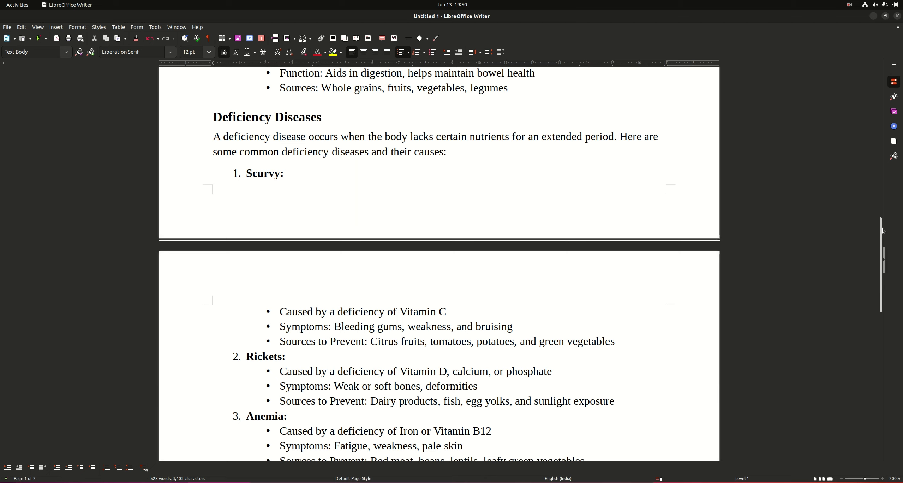
drag(884, 231, 886, 307)
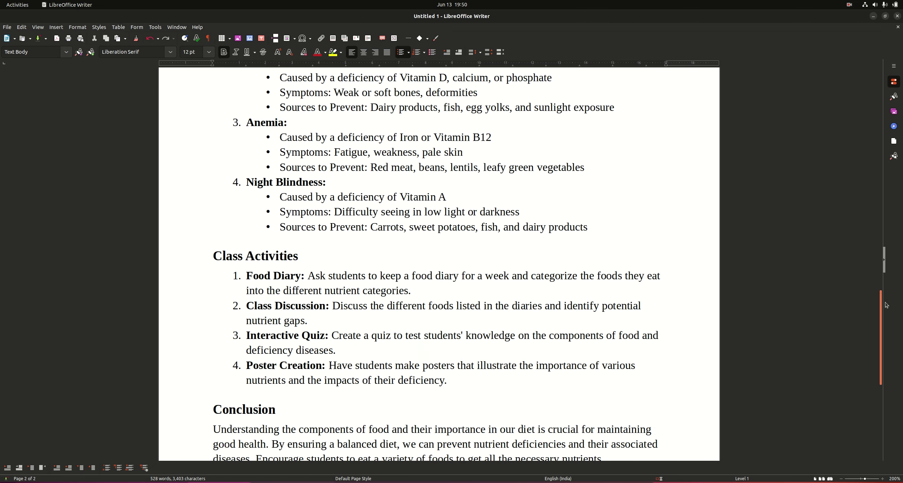
drag(213, 254, 280, 349)
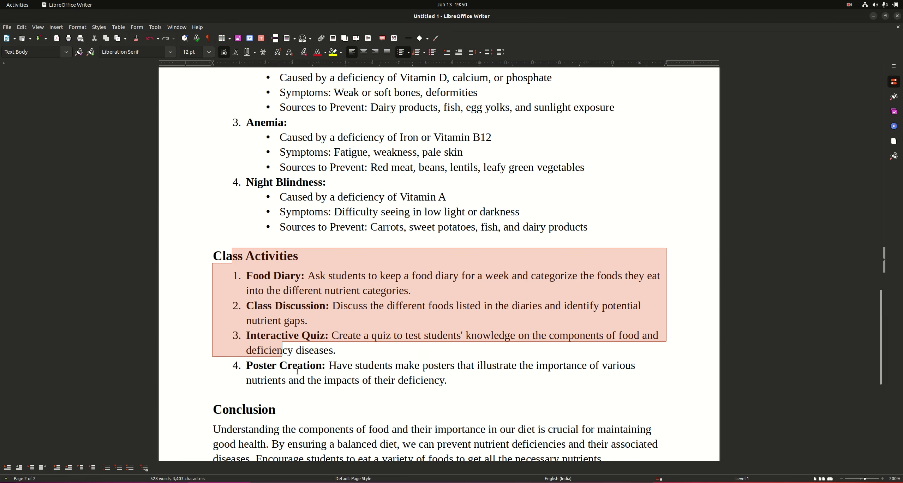
click(312, 380)
drag(879, 329, 885, 371)
drag(229, 270, 235, 341)
click(267, 358)
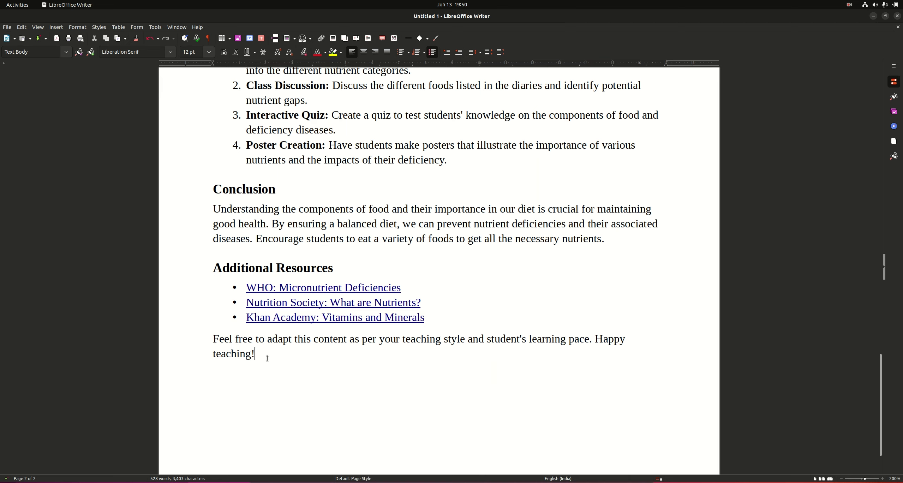
key(ctrl+Home)
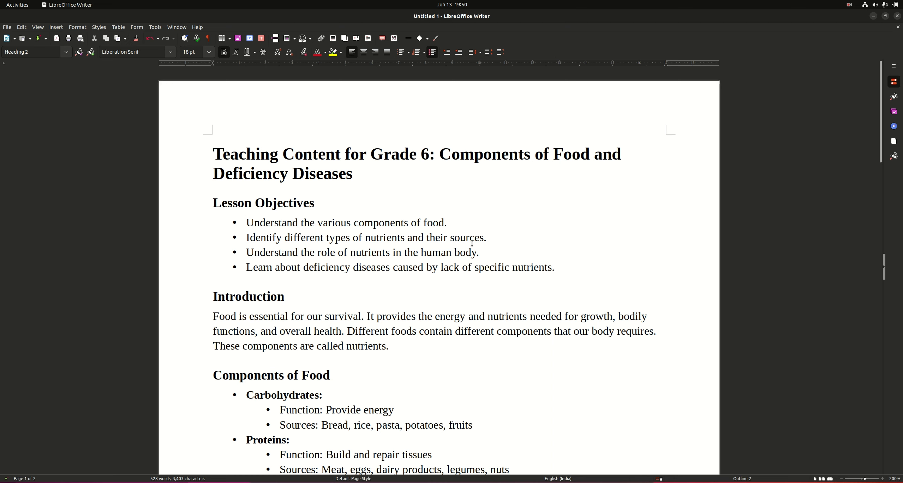
click(849, 5)
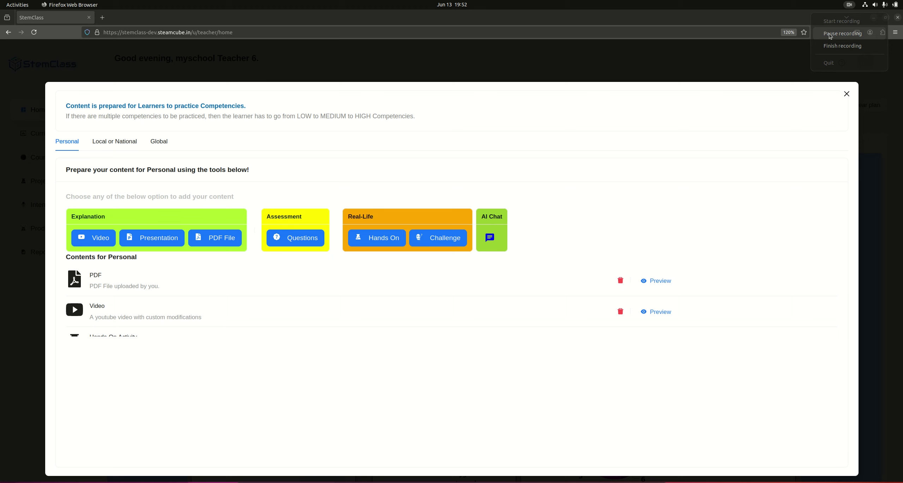
click(830, 34)
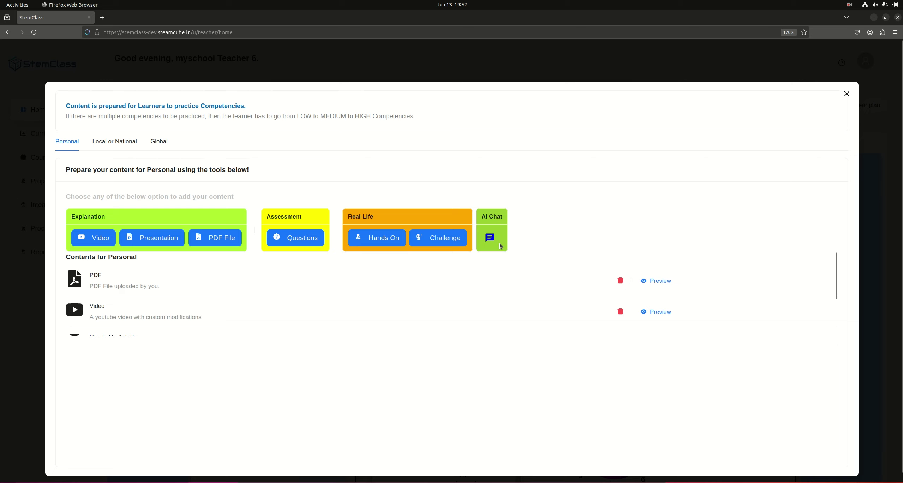
Step: In StemClass's AI chat, write "I have a Maths problem, and I want a step by step solution to it" and paste the marbles problem
click(491, 238)
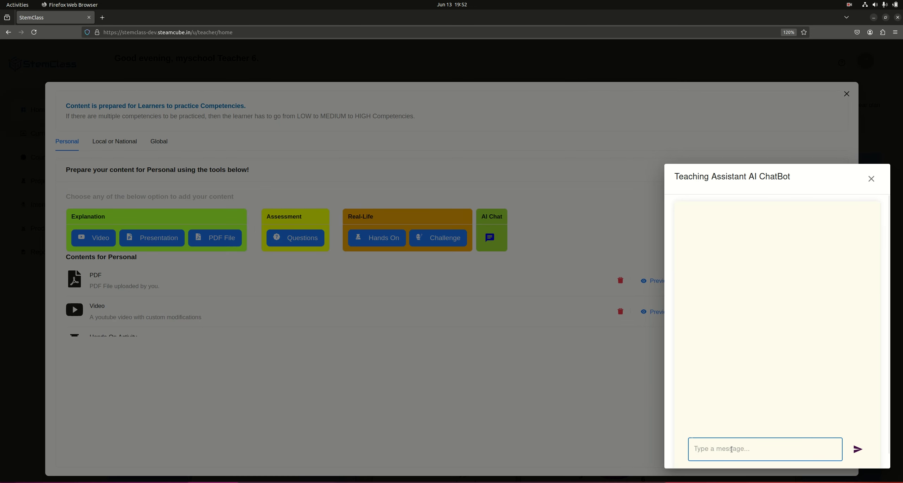
text(I have a )
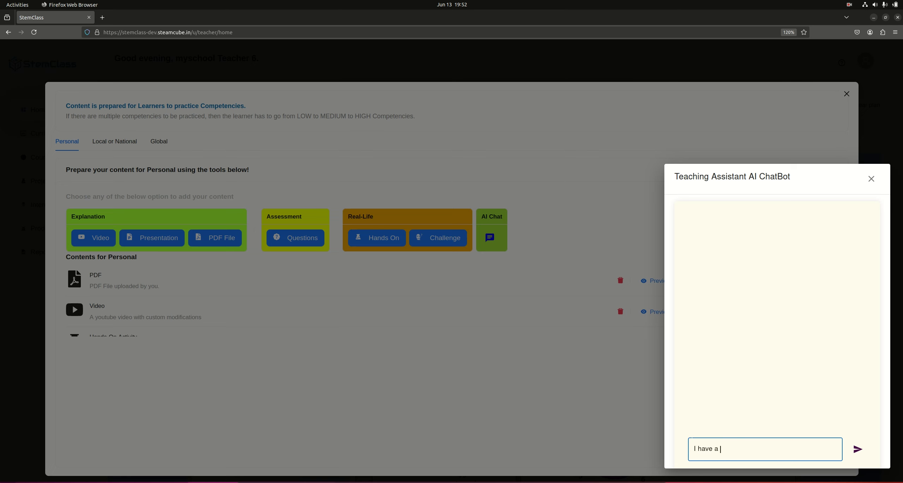
text(Maths problem, and I want a step by step)
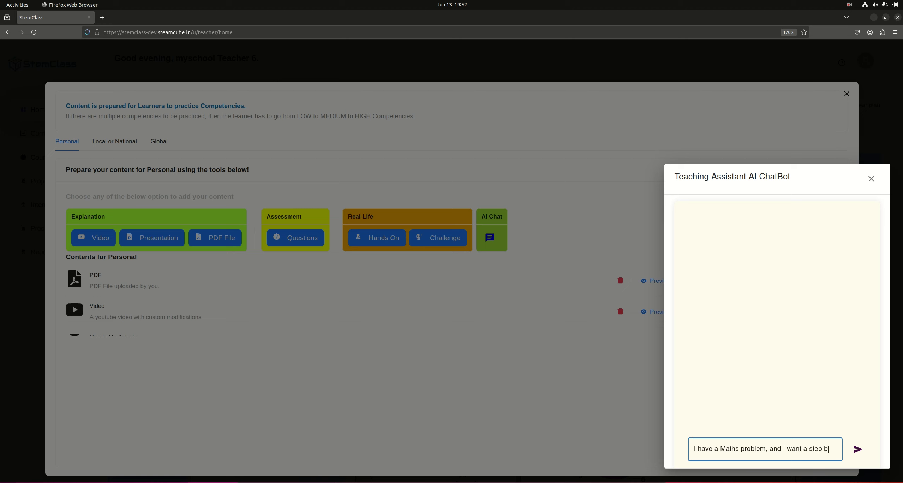
text(olution to it)
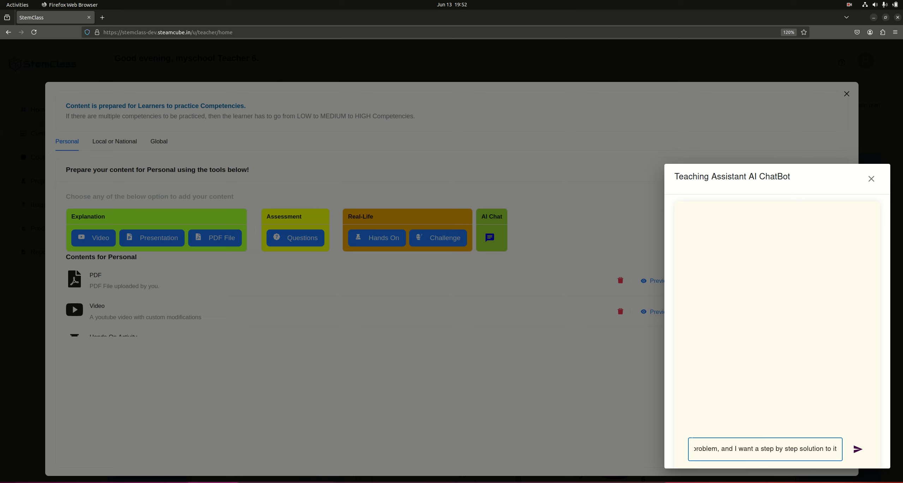
text( . Can you help?)
key(ctrl+v)
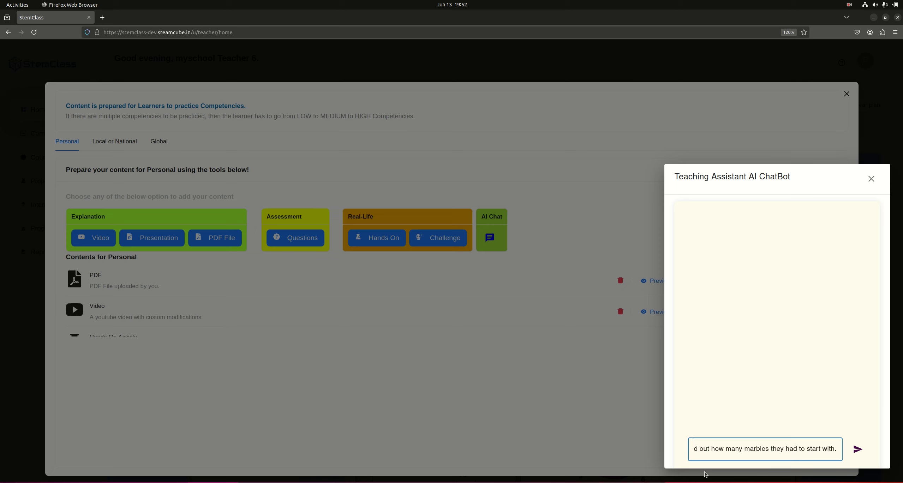
Step: Switch to the text editor, read through the full wording of the marbles problem, and return to the StemClass chat
click(551, 477)
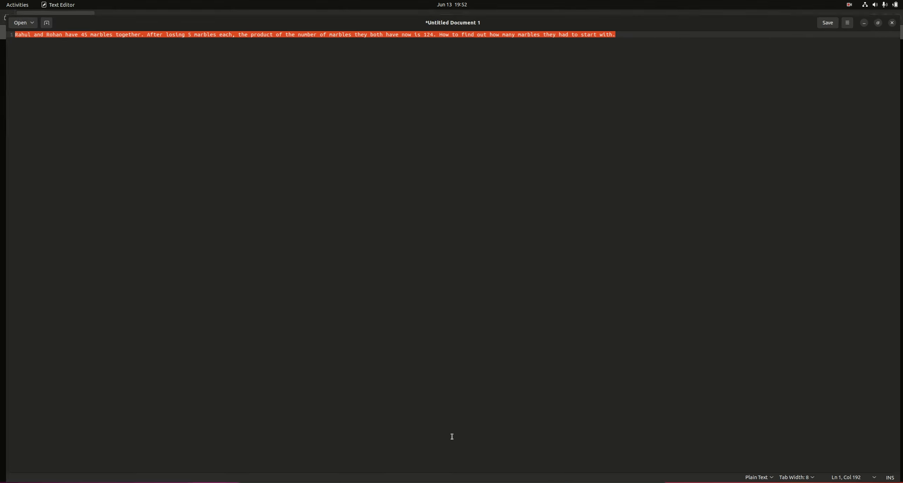
click(158, 91)
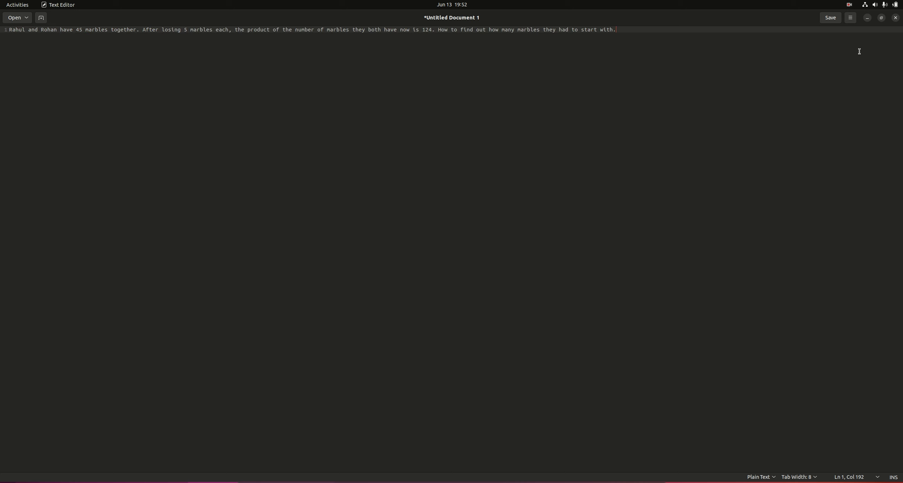
click(851, 18)
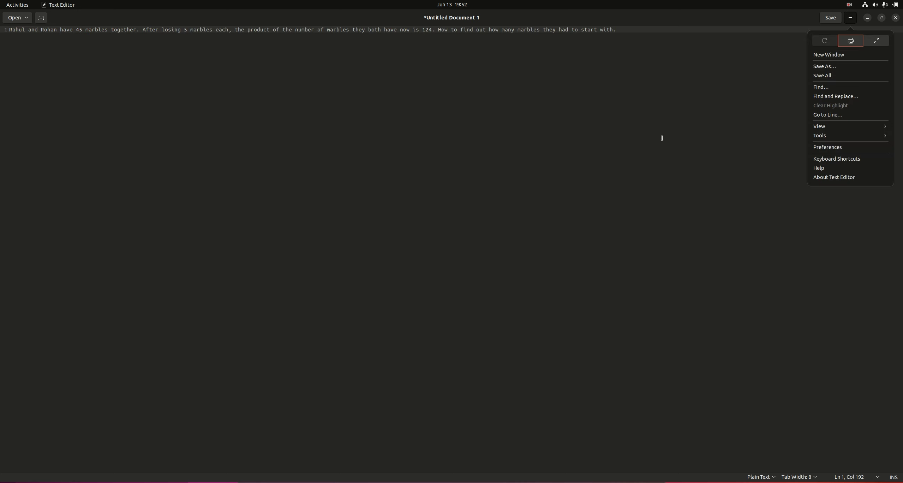
click(642, 135)
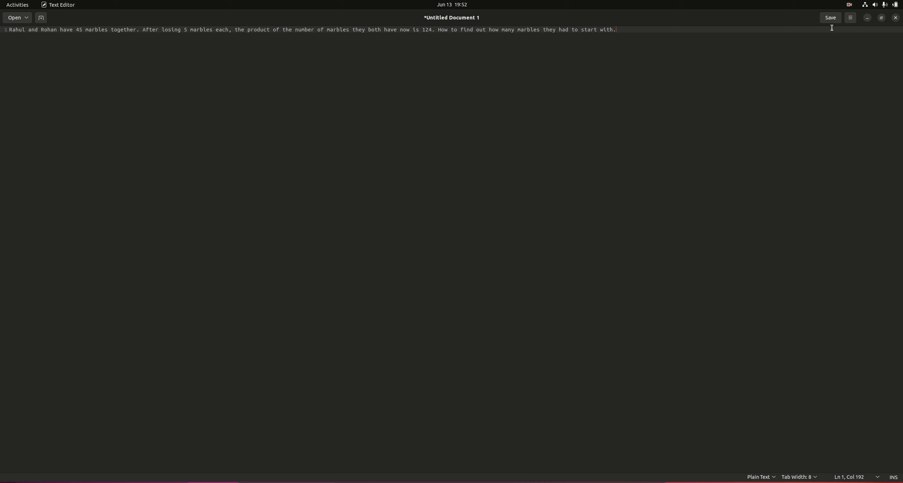
click(853, 21)
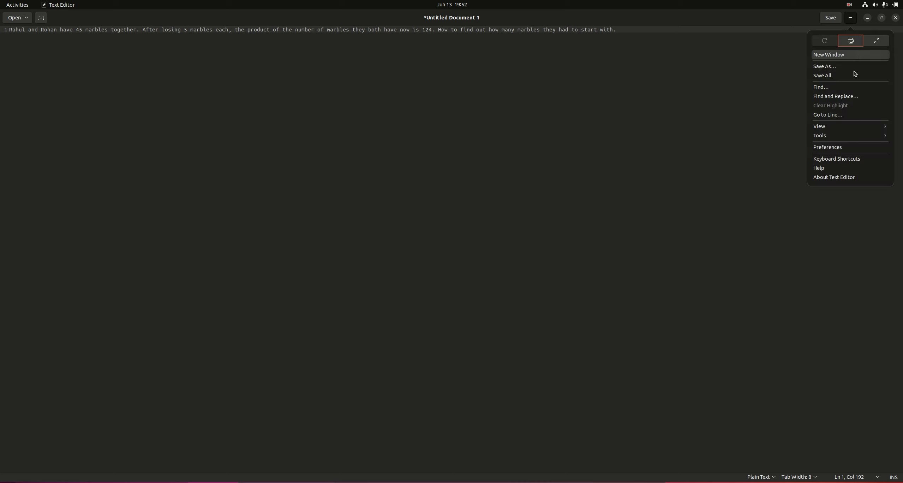
click(692, 168)
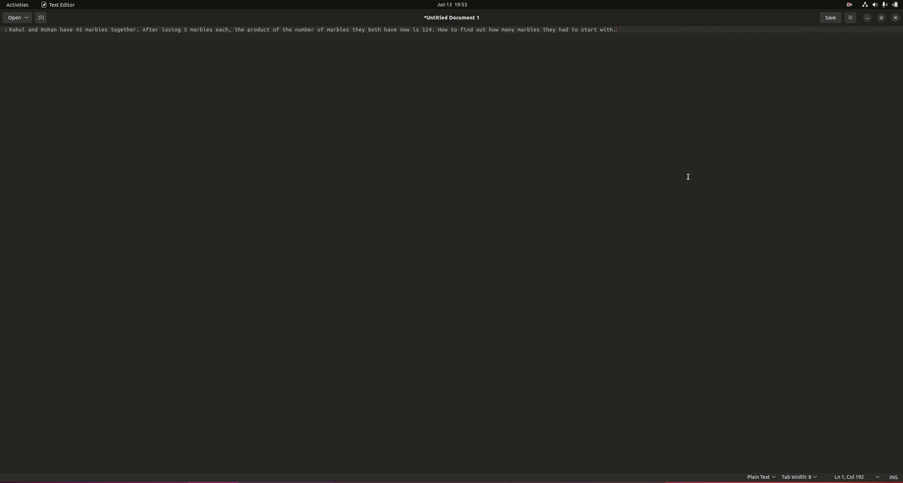
key(alt+Tab)
key(alt+Tab)
key(ctrl+a)
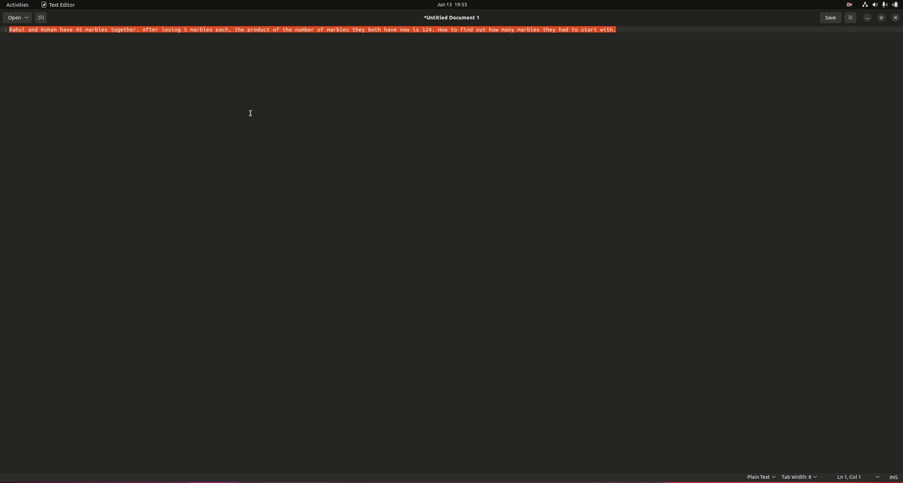
click(878, 76)
click(867, 17)
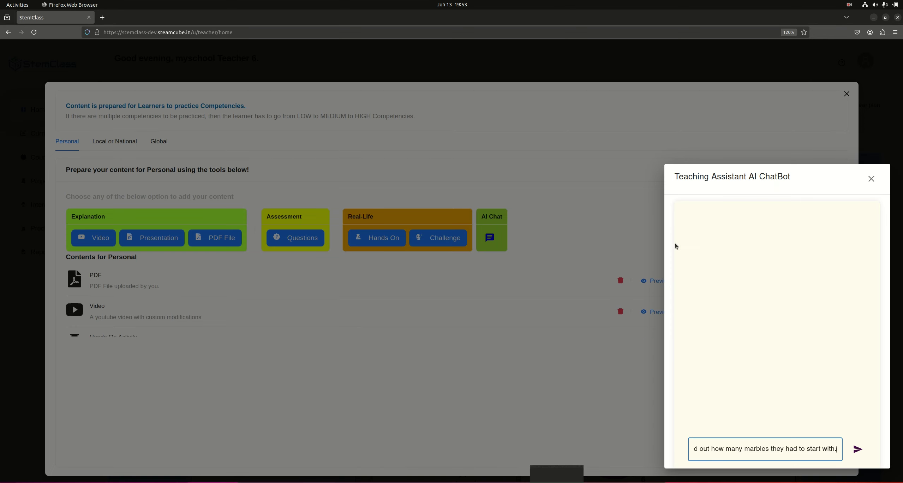
Step: Send the marbles problem to the chatbot and paste its entire reply into a new blank LibreOffice Writer document
click(857, 450)
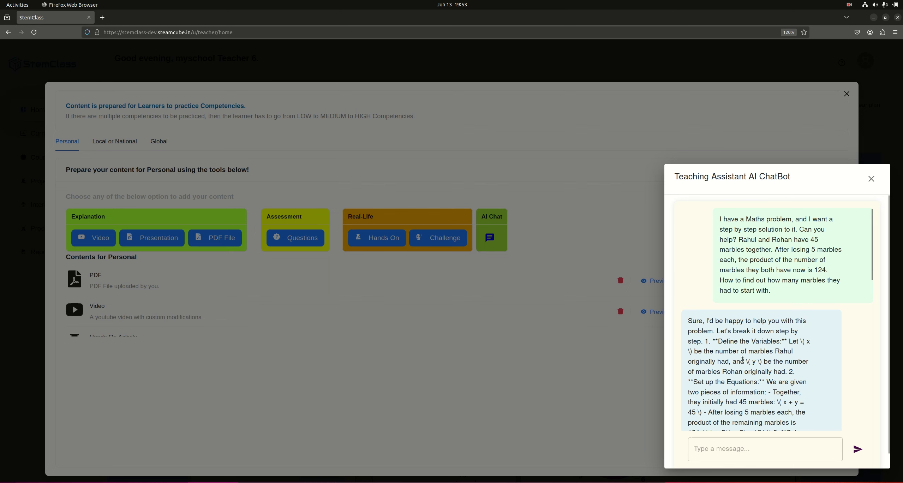
drag(876, 271, 879, 429)
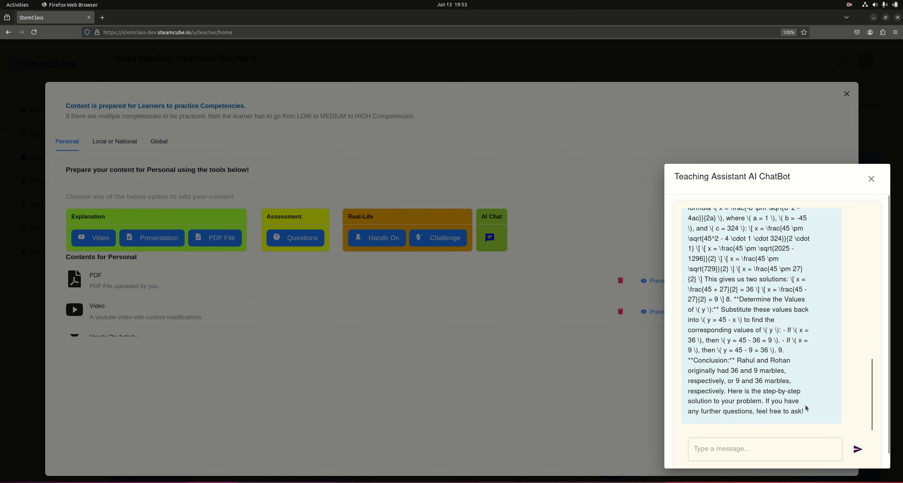
drag(805, 411, 688, 242)
key(ctrl+c)
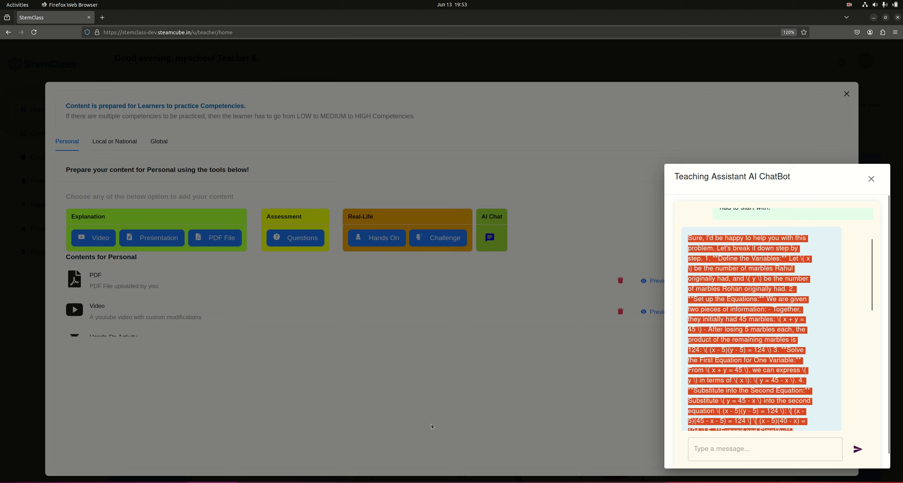
key(alt+Tab)
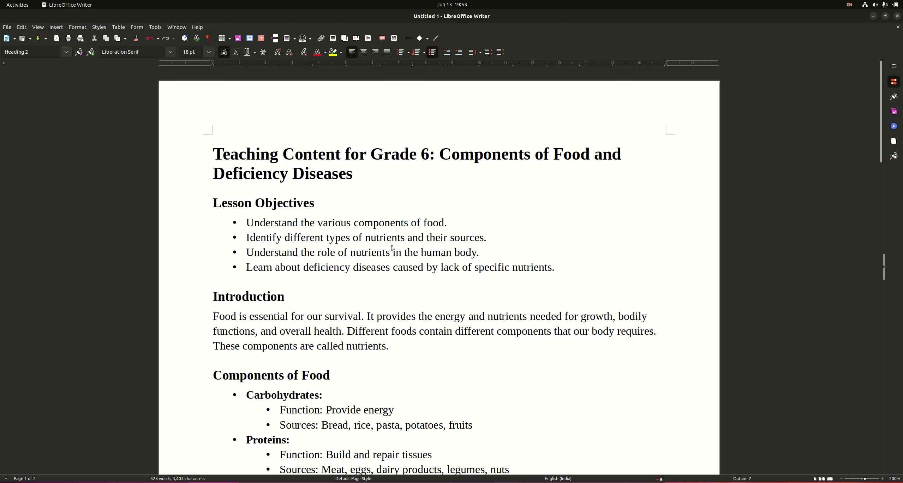
key(ctrl+n)
key(ctrl+v)
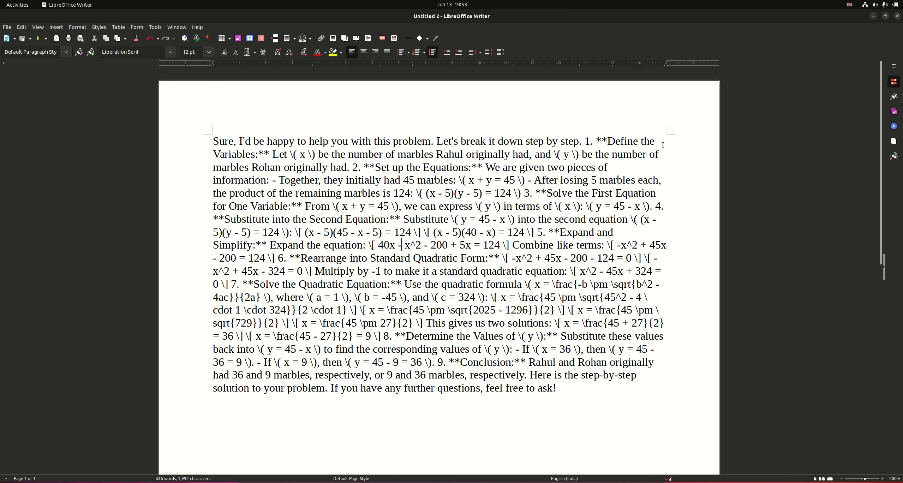
Step: Insert line breaks before the "Define the Variables", "Set up the Equations" and "Solve the First Equation for One Variable" headings
key(Return)
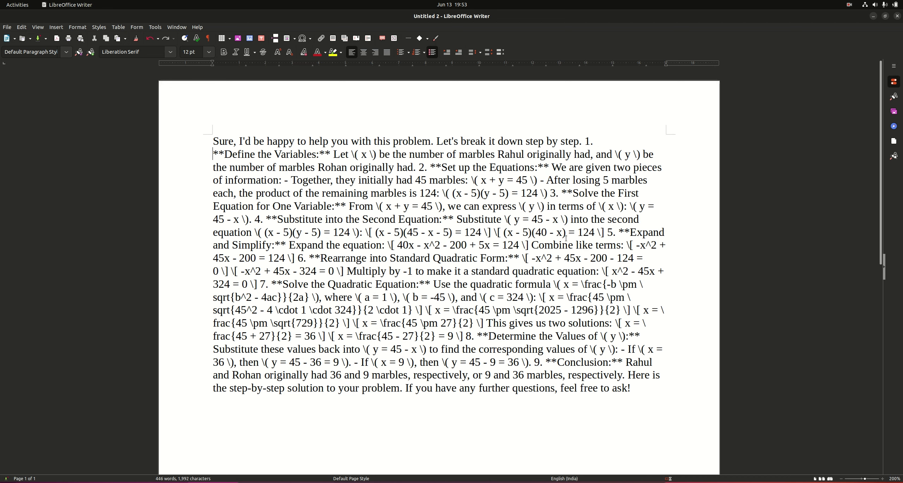
drag(337, 156, 413, 167)
click(428, 167)
key(Return)
click(325, 210)
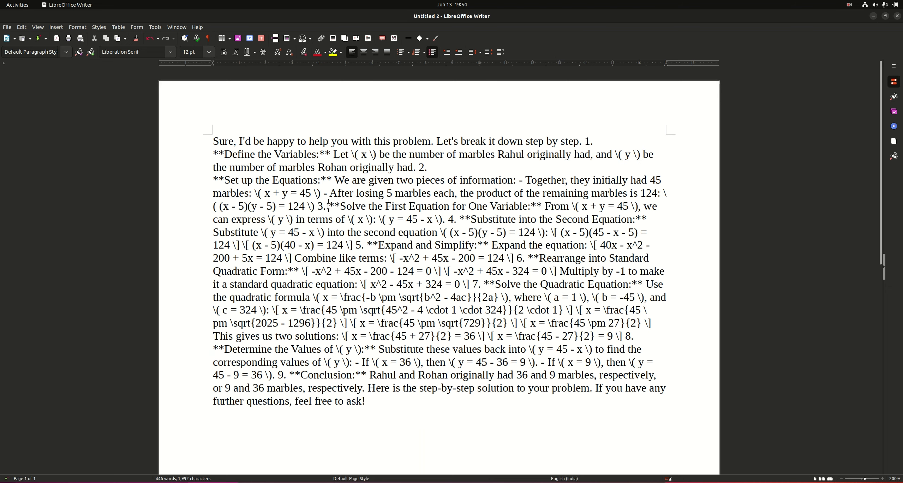
key(Return)
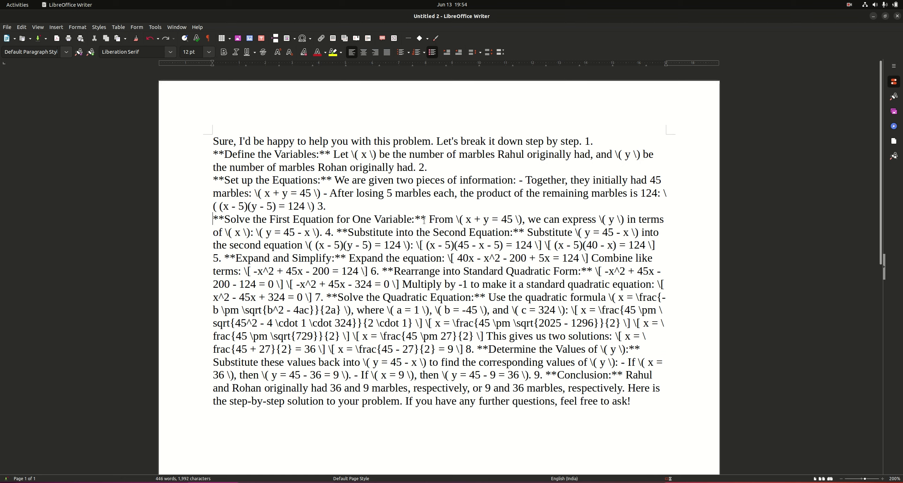
Step: Put the "Substitute into the Second Equation:" heading on its own line and start a new line before "Expand and Simplify"
drag(463, 220, 529, 220)
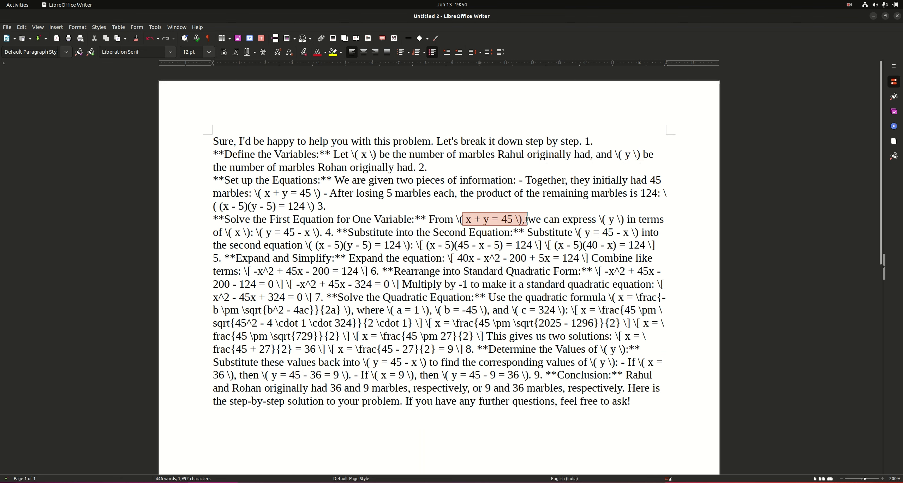
click(513, 232)
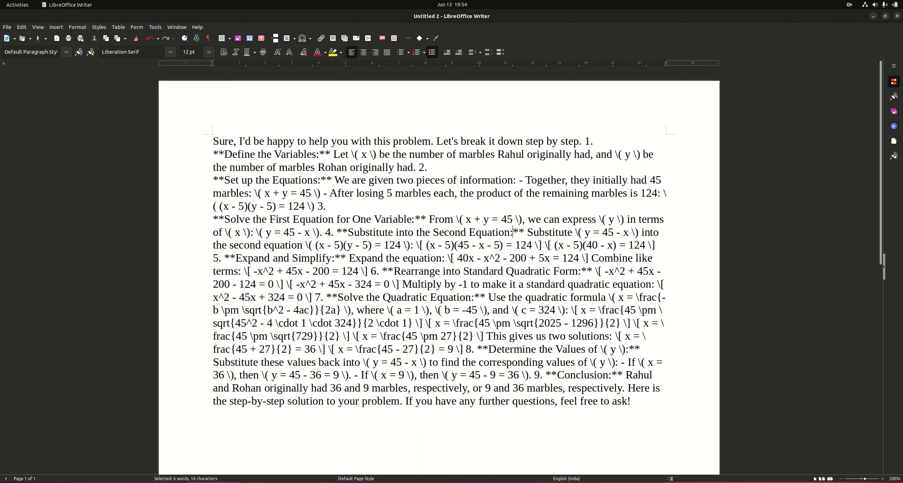
key(Return)
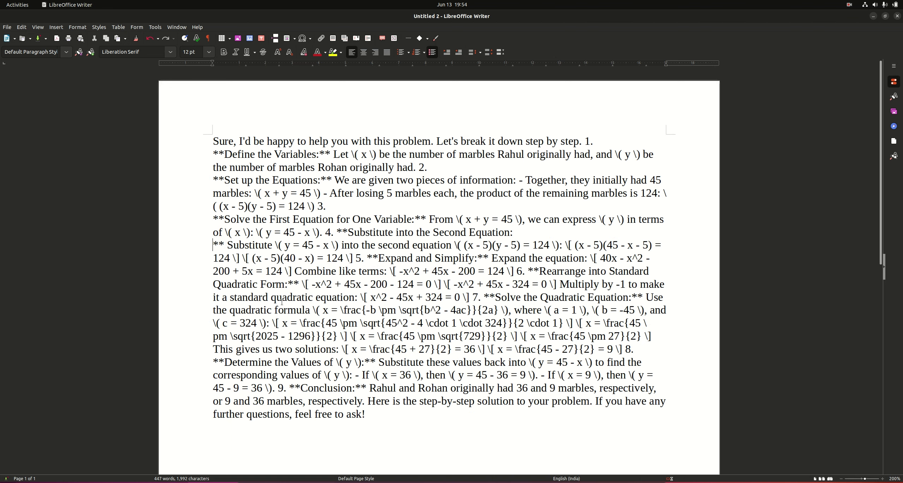
click(365, 254)
key(Return)
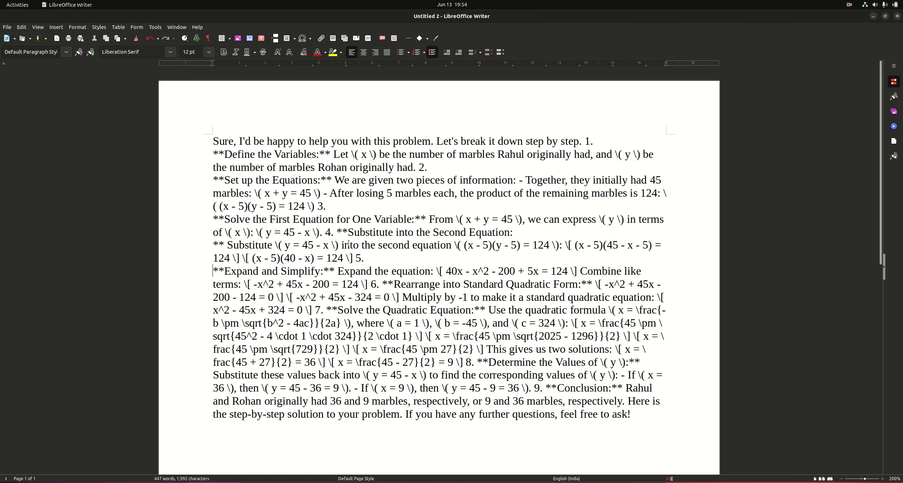
click(335, 233)
key(Return)
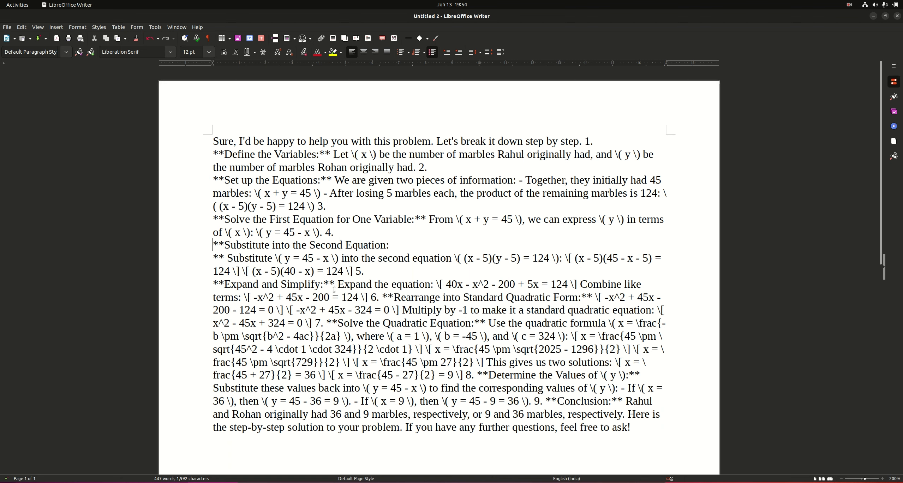
Step: Insert line breaks right after the "Expand and Simplify:" and "Rearrange into Standard Quadratic Form:" headings
click(324, 285)
key(Return)
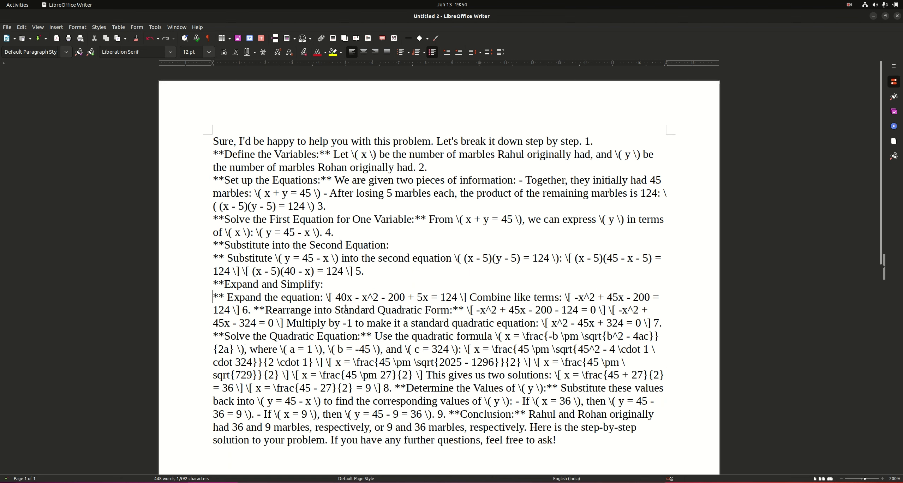
click(453, 310)
key(Return)
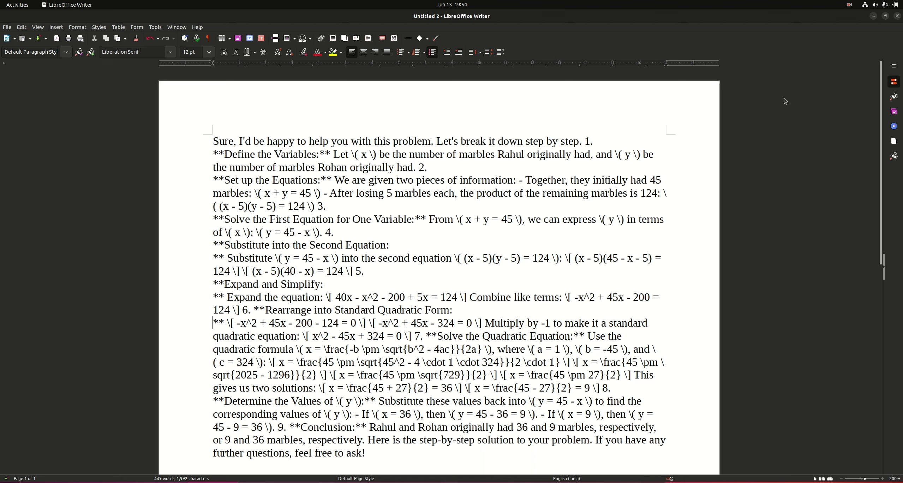
click(850, 8)
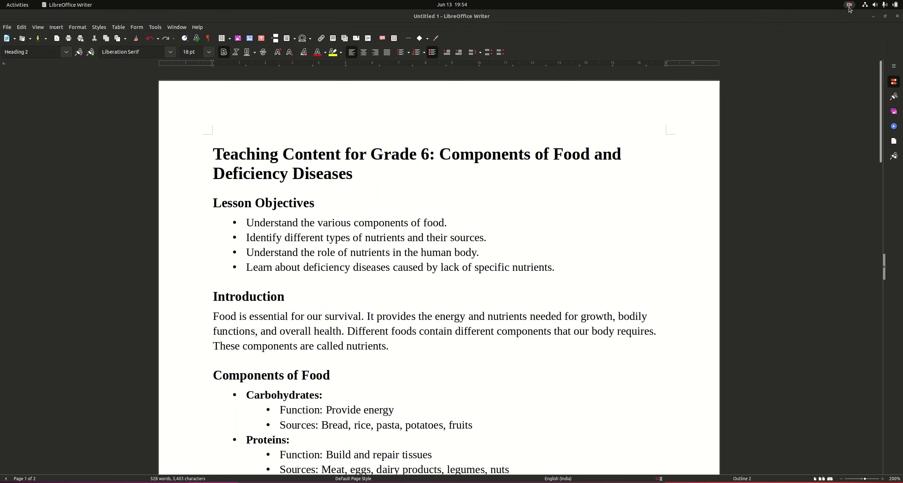
key(alt+Tab)
click(849, 5)
click(840, 32)
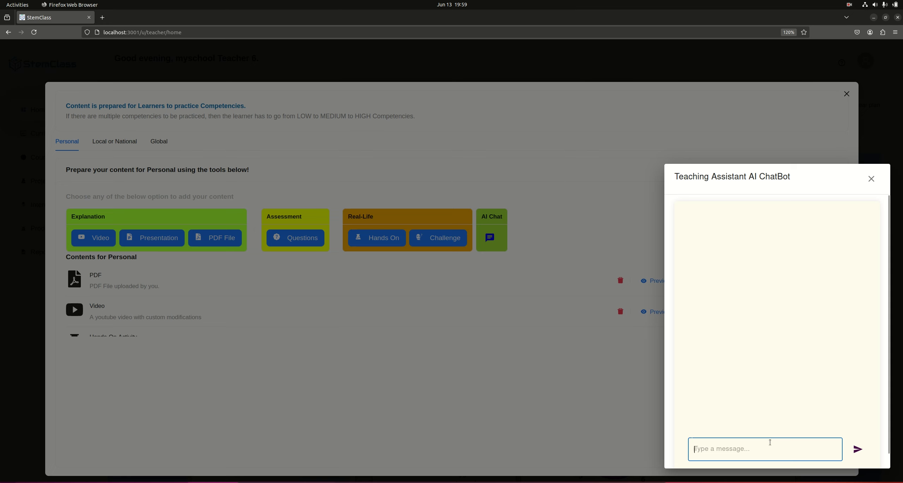
Step: In StemClass's AI chat, send "I have a Maths problem, can you help me with the solution?" followed by the 45 marbles problem
key(ctrl+v)
key(Home)
click(781, 450)
key(Right)
key(Right)
key(Right)
key(Right)
key(Right)
key(Right)
key(Right)
key(Right)
key(Right)
key(Right)
key(Right)
key(Right)
key(Right)
key(Right)
key(Right)
key(Right)
key(Right)
key(Right)
key(Right)
key(Right)
text(Rahul and Rohan h)
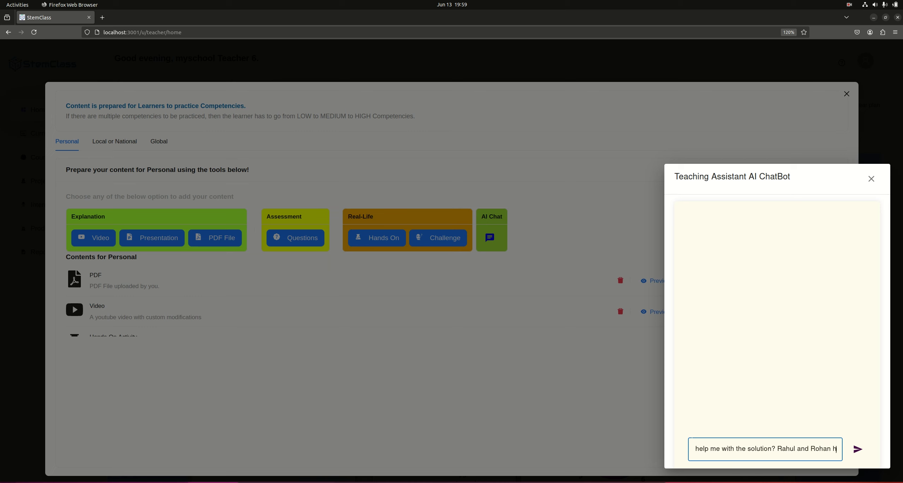
text(ave 45 marbles together. After losing 5 marb)
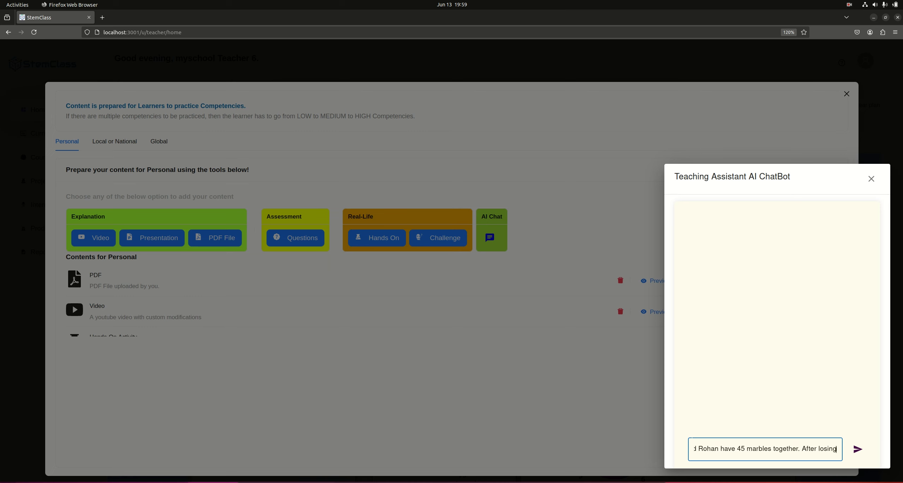
click(858, 449)
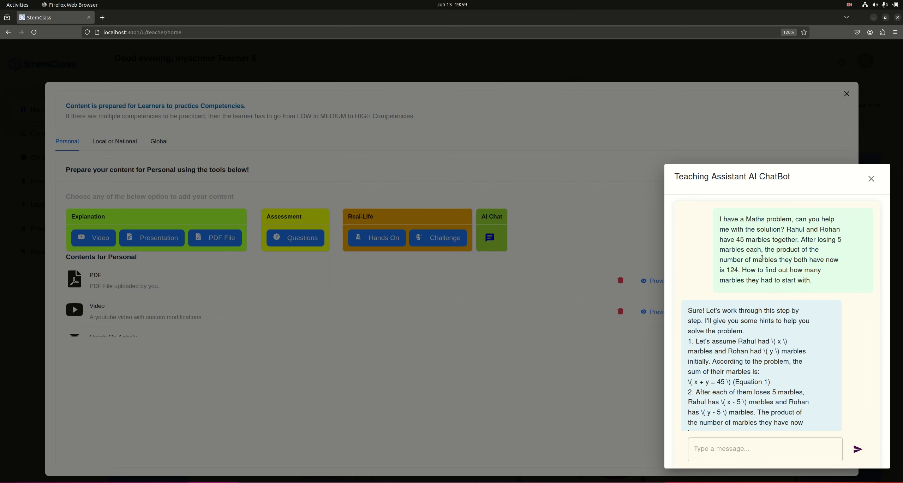
Step: Copy the chatbot's entire hint-based reply and paste it into another new blank LibreOffice Writer document
drag(874, 307, 876, 402)
drag(739, 412, 685, 311)
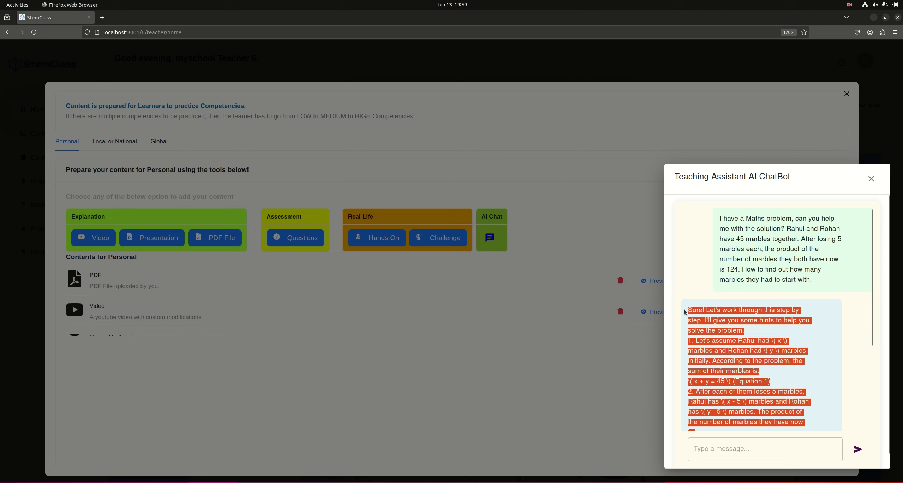
key(alt+Tab)
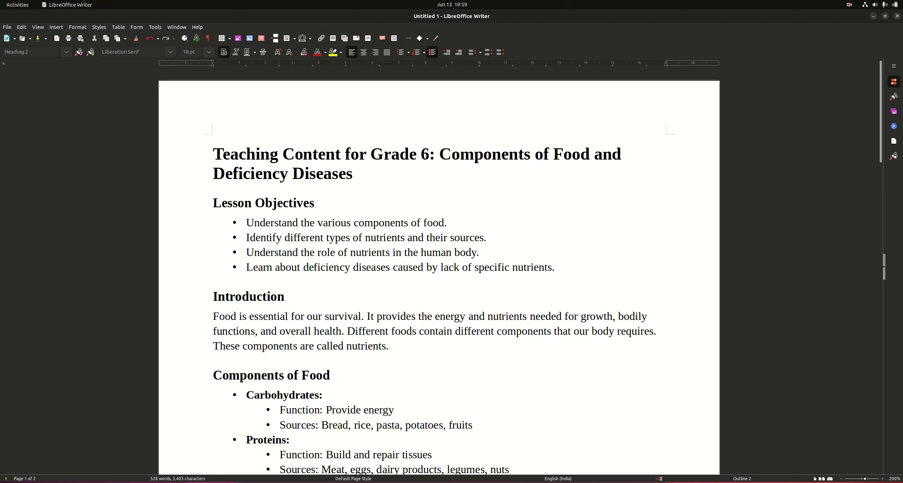
key(ctrl+n)
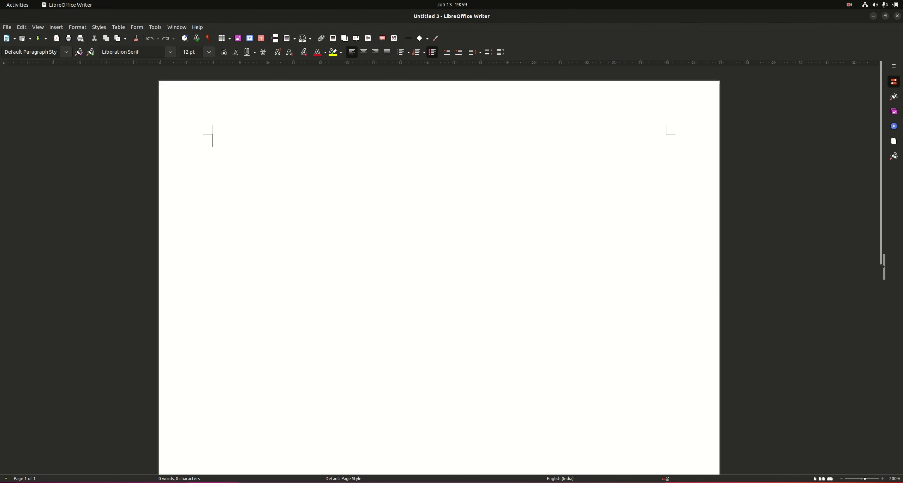
text(Sure! Let's work through this step by step. I'll give you some hints to help you solve the problem. 1. Let's assume Rahul had \( x \) marbles and Rohan had \( y \) marbles initially. According to the problem, the sum of their marbles is: \( x + y = 45 \) (Equation 1) 2. After each of them loses 5 marbles, Rahul has \( x - 5 \) marbles and Rohan has \( y - 5 \) marbles. The product of the number of marbles they have now is: \((x - 5)(y - 5) = 124\) (Equation 2) 3. Now you have two equations: \( x + y = 45 \) \( (x - 5)(y - 5) = 124 \) Try substituting \( y \) from Equation 1 into Equation 2, and see if you can form a quadratic equation. This will help you find the values of \( x \) and \( y \). Give it a try and let me know if you get stuck anywhere!)
click(365, 237)
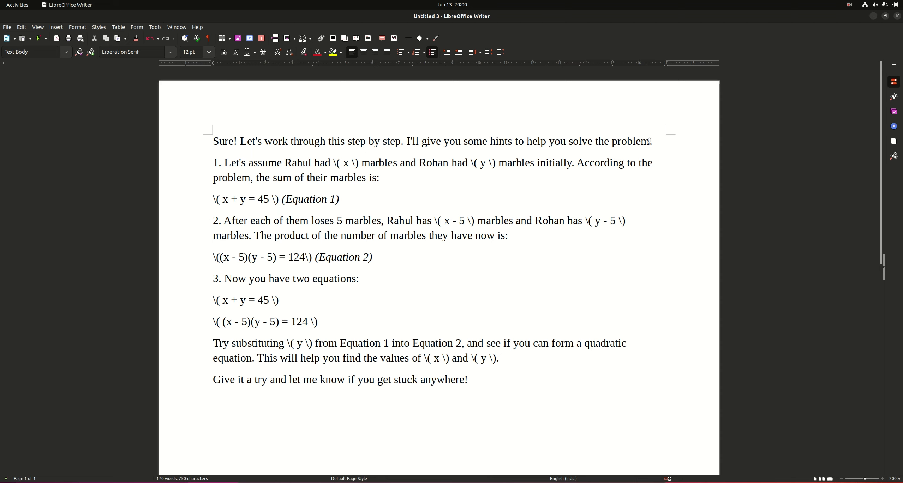
Step: Examine the pasted reply's opening sentence, Equation 1, Equation 2 and the suggestion to substitute and form a quadratic equation
drag(649, 141, 205, 140)
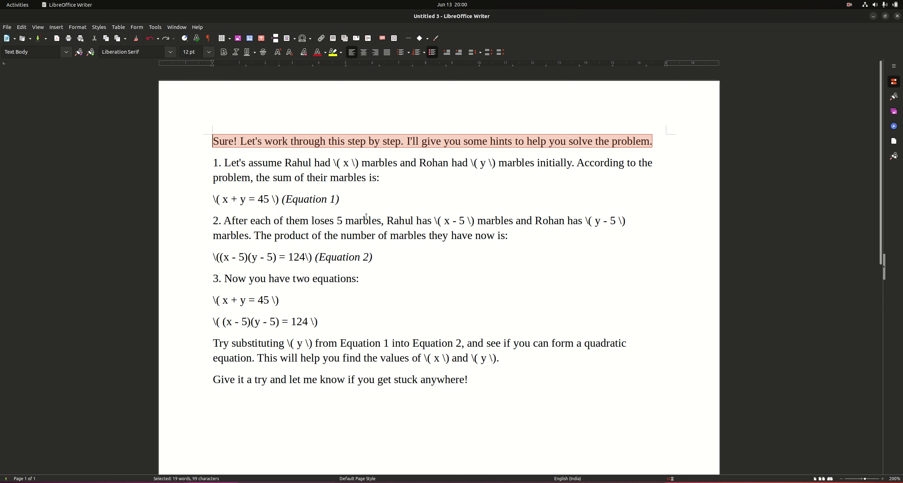
drag(223, 199, 321, 200)
drag(226, 259, 264, 322)
click(318, 322)
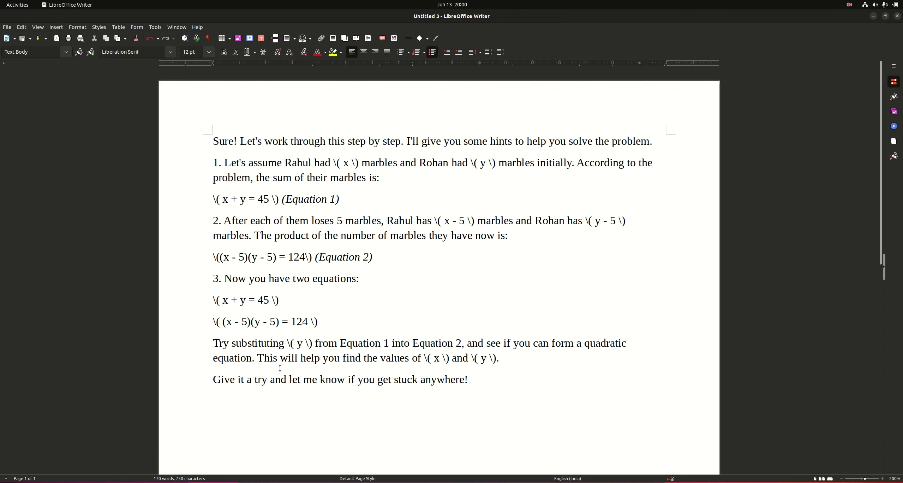
drag(357, 362, 528, 359)
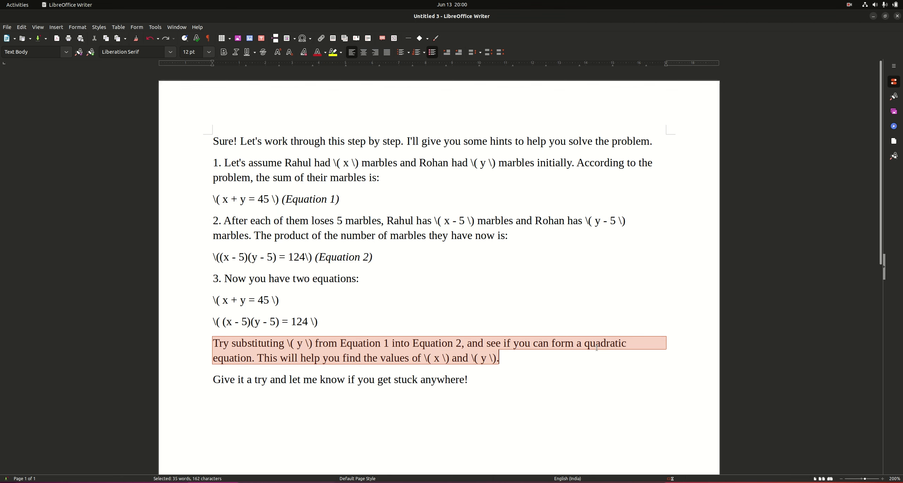
Step: Examine the reply's hint about forming a quadratic equation and its closing line inviting the student to try
click(270, 363)
drag(586, 344, 249, 357)
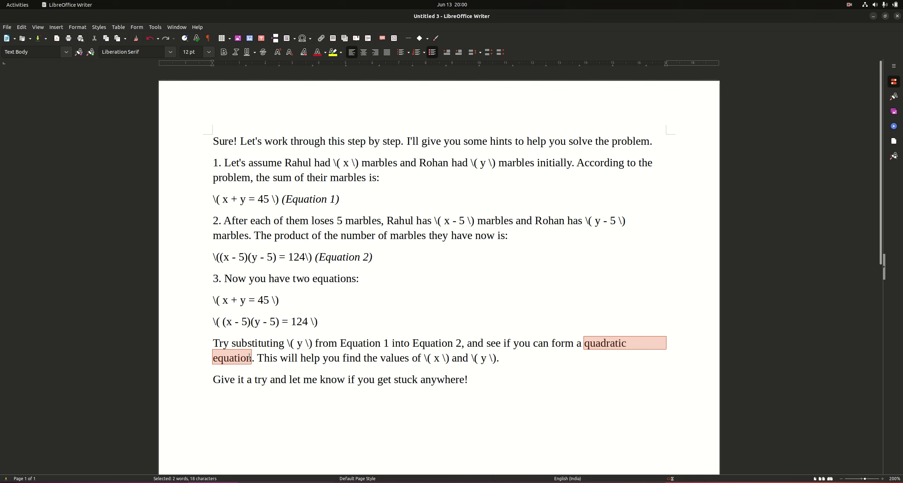
click(248, 394)
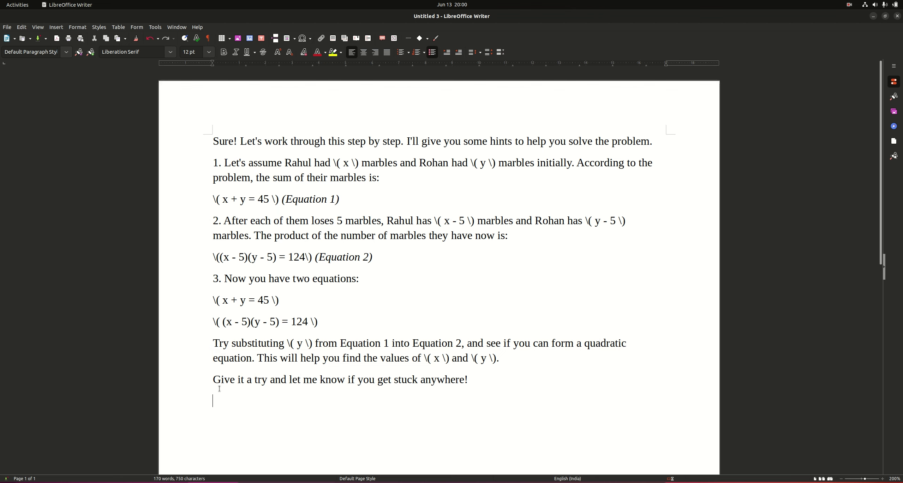
drag(208, 380, 530, 387)
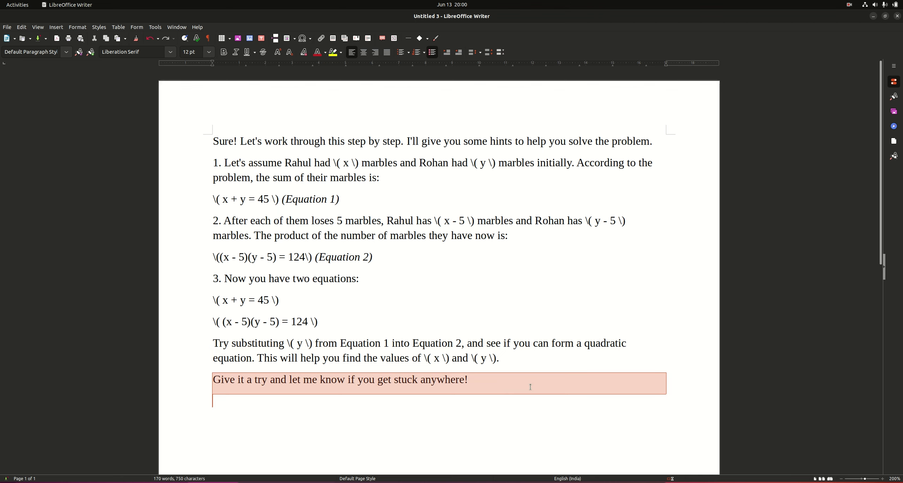
click(445, 421)
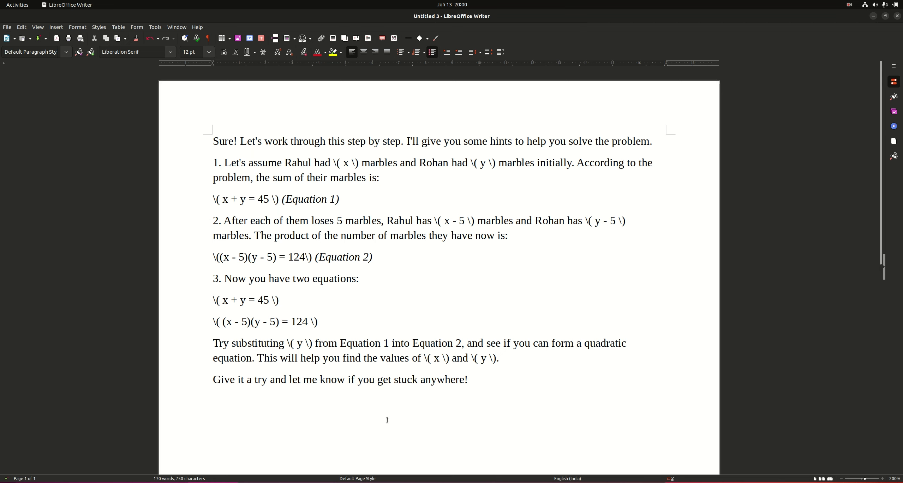
Step: Switch from the Writer documents back to the StemClass page in Firefox
key(alt+Tab)
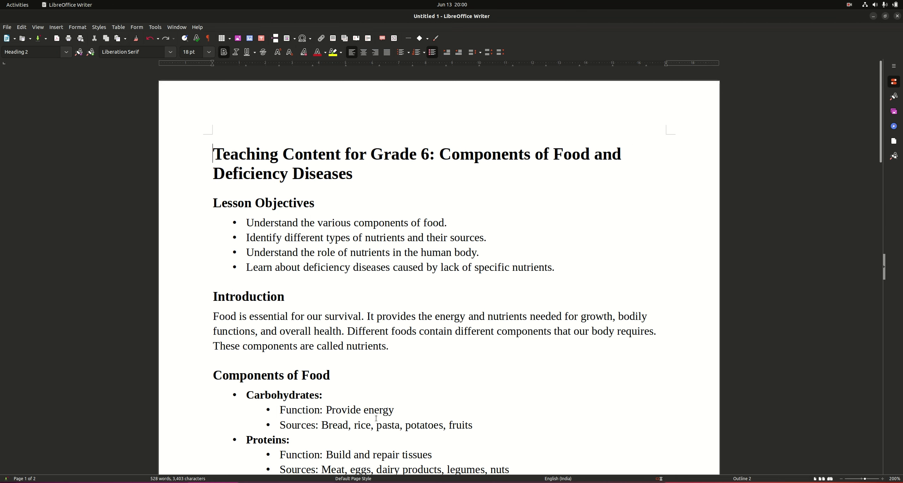
key(alt+Tab)
key(alt+Tab)
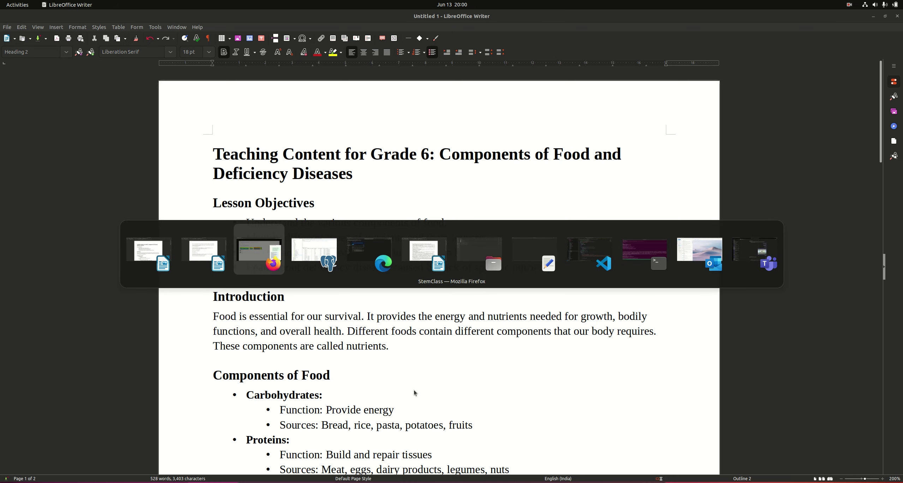